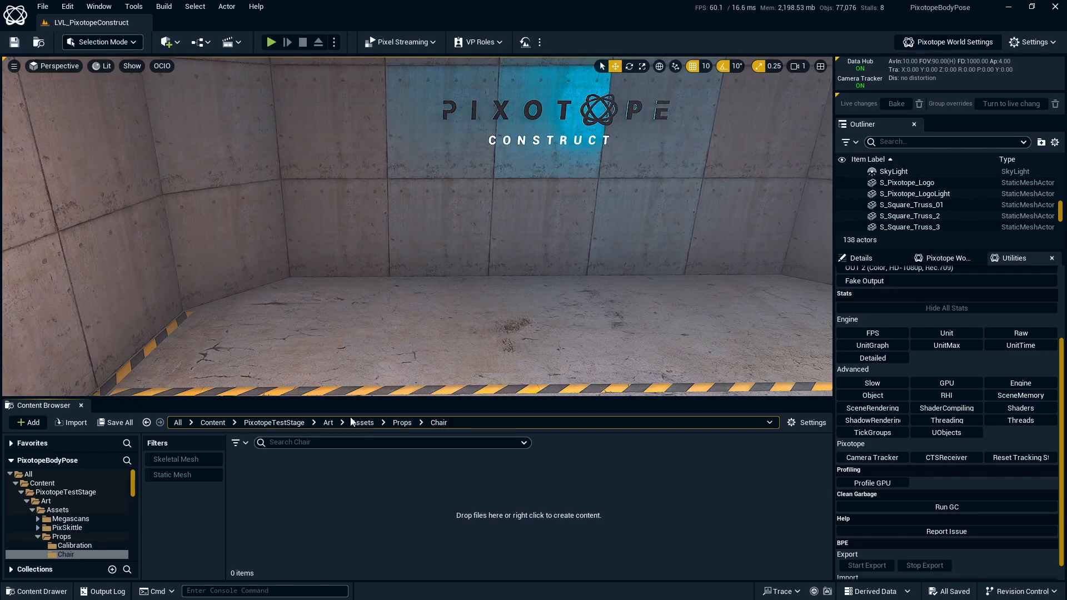
- Drag the S_Prop_ArmChair file from File Explorer into the Content Browser's Chair folder
key(alt+Tab)
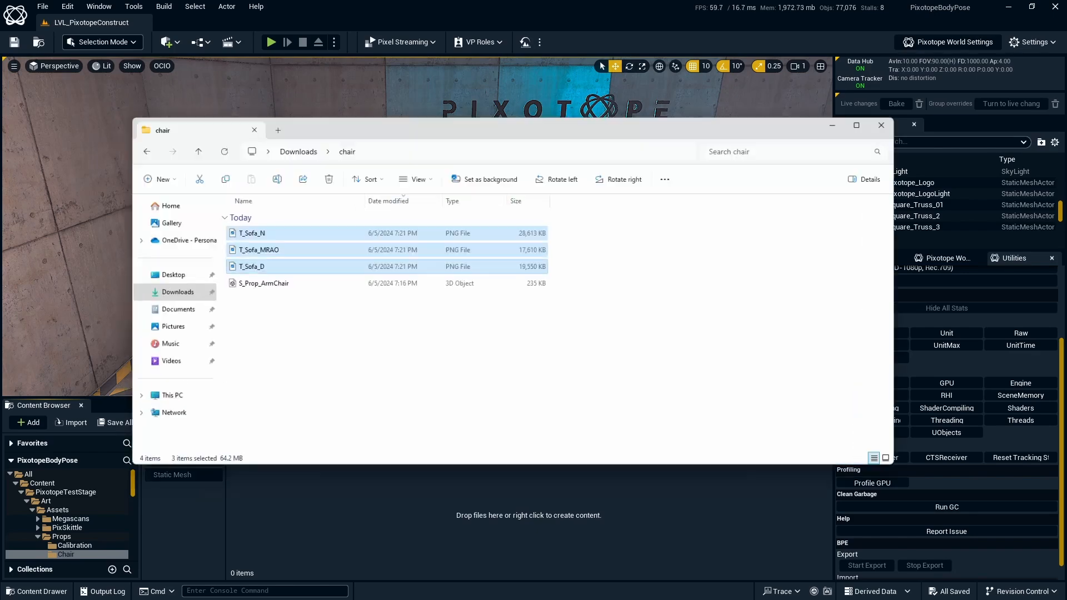
drag(522, 127, 508, 92)
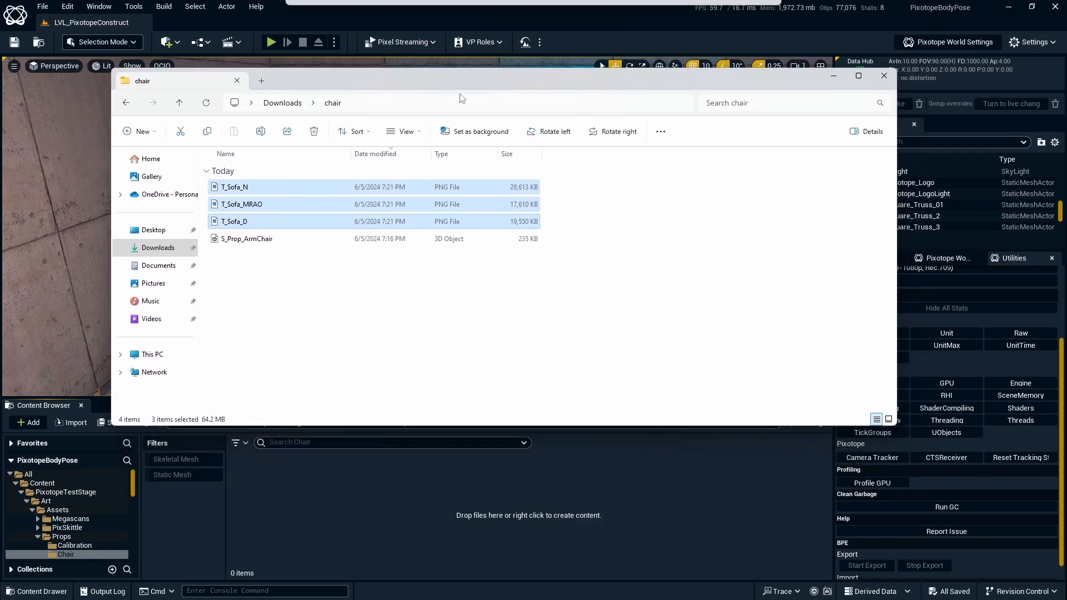
click(310, 238)
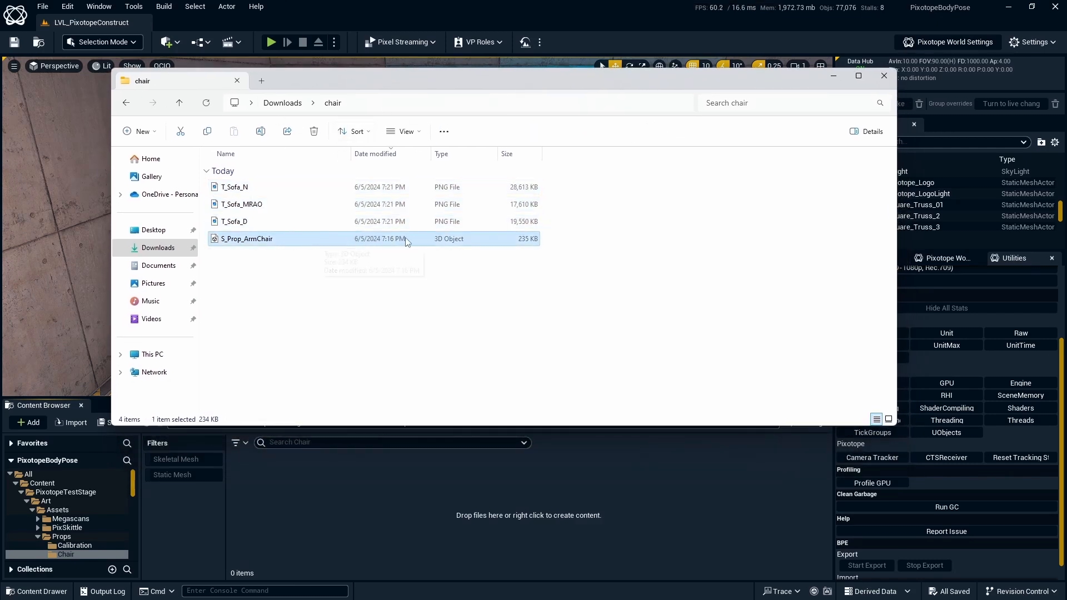
drag(338, 244, 494, 513)
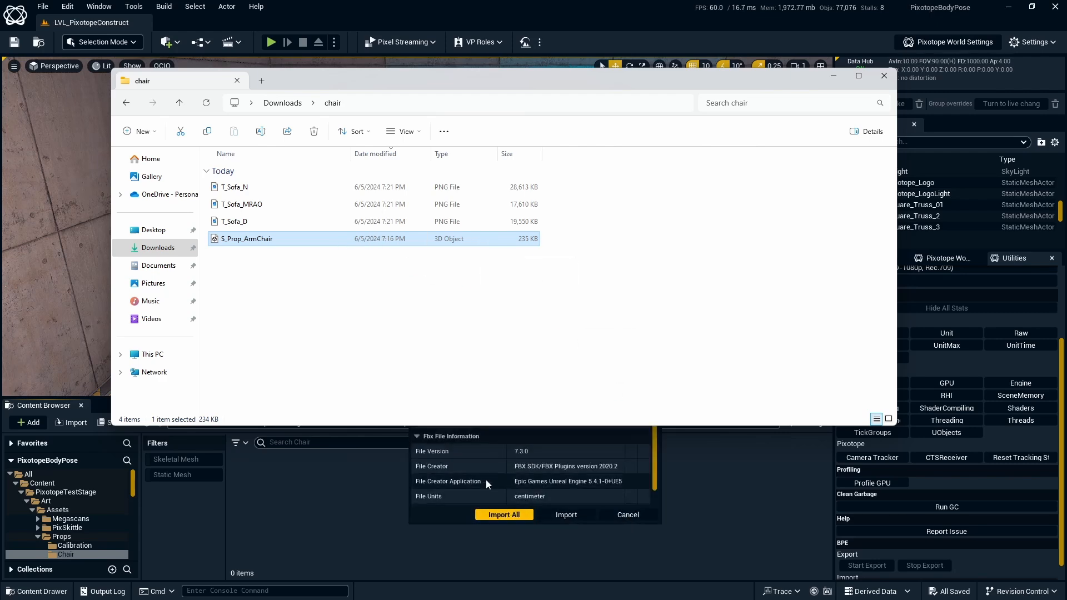
drag(662, 78, 612, 502)
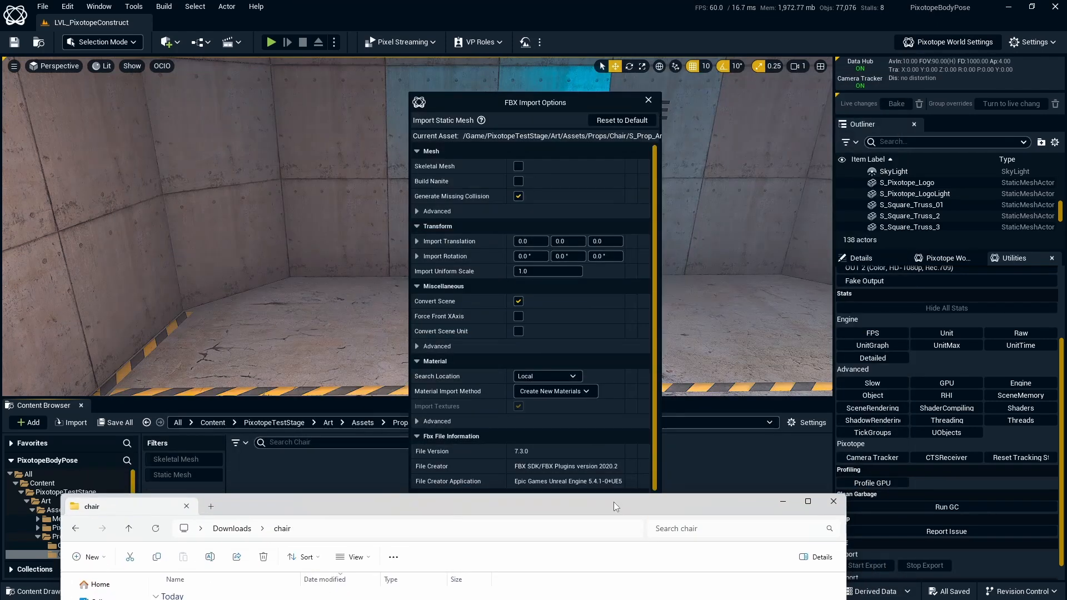
- Turn on Combine Meshes under Mesh > Advanced in the armchair's FBX Import Options
click(784, 500)
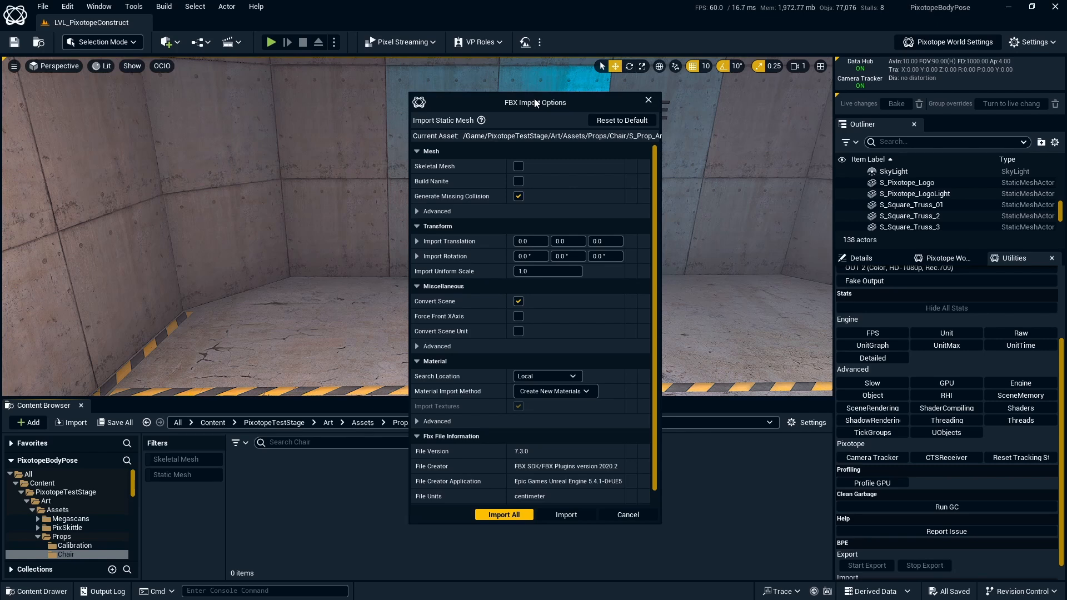
click(417, 212)
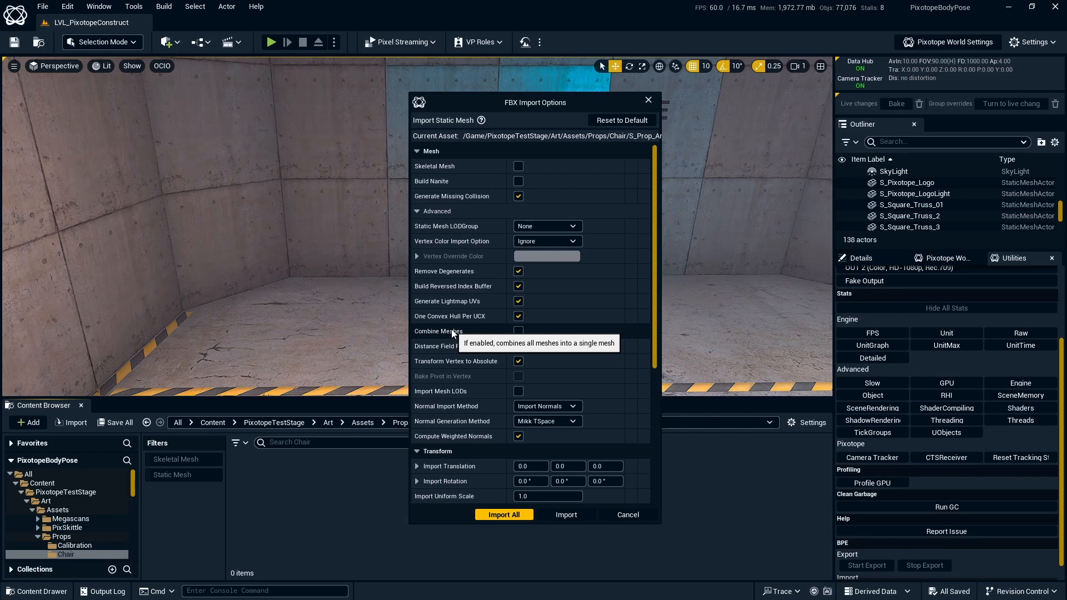
click(518, 331)
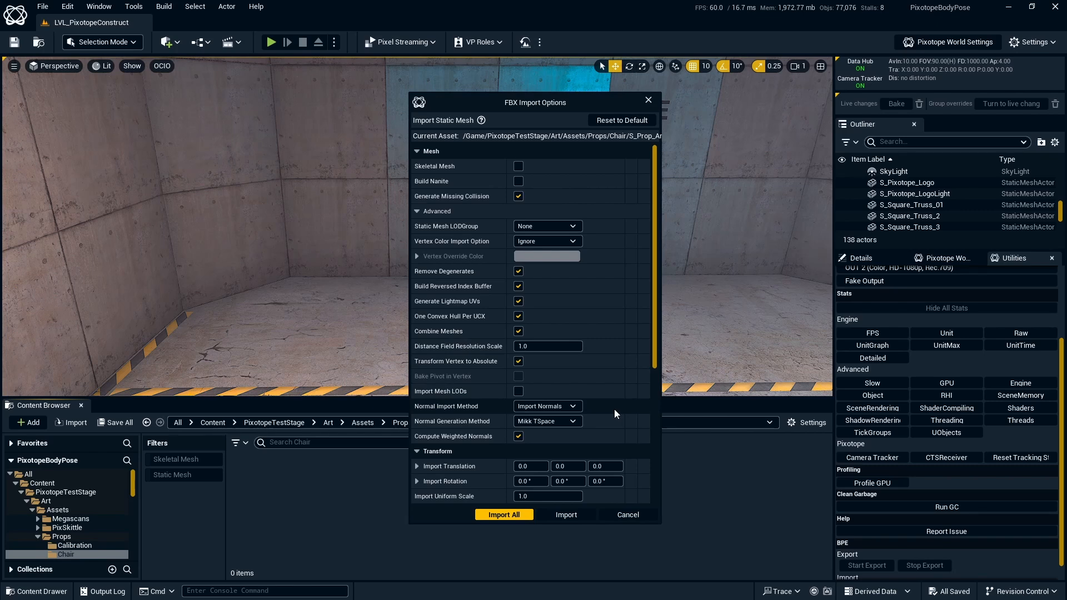
scroll(614, 409, down, 1)
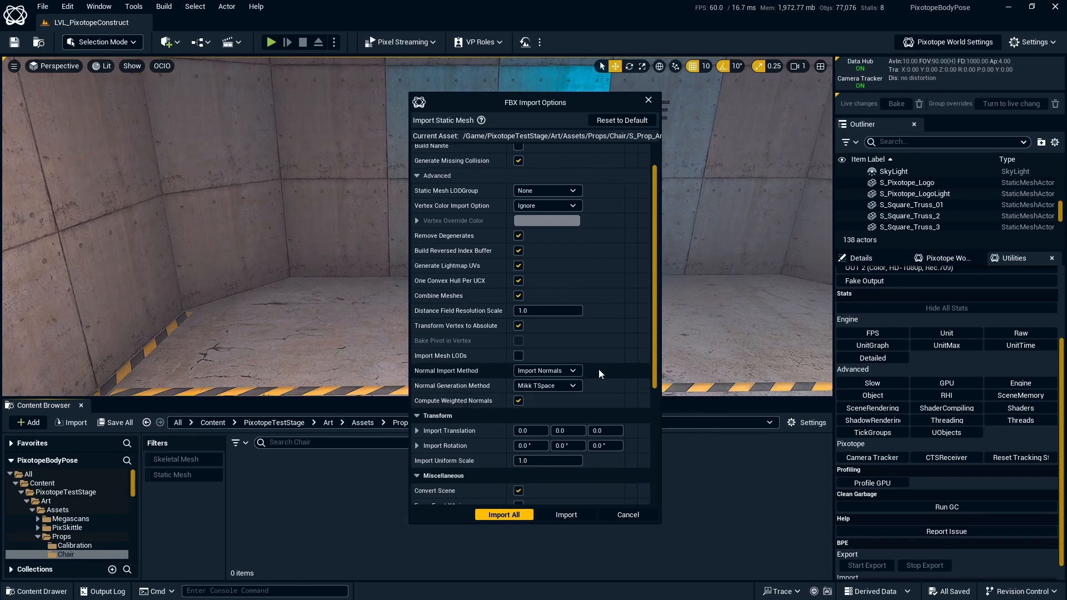
- Set Normal Import Method to Compute Normals and keep Material Import Method at Create New Materials
click(574, 370)
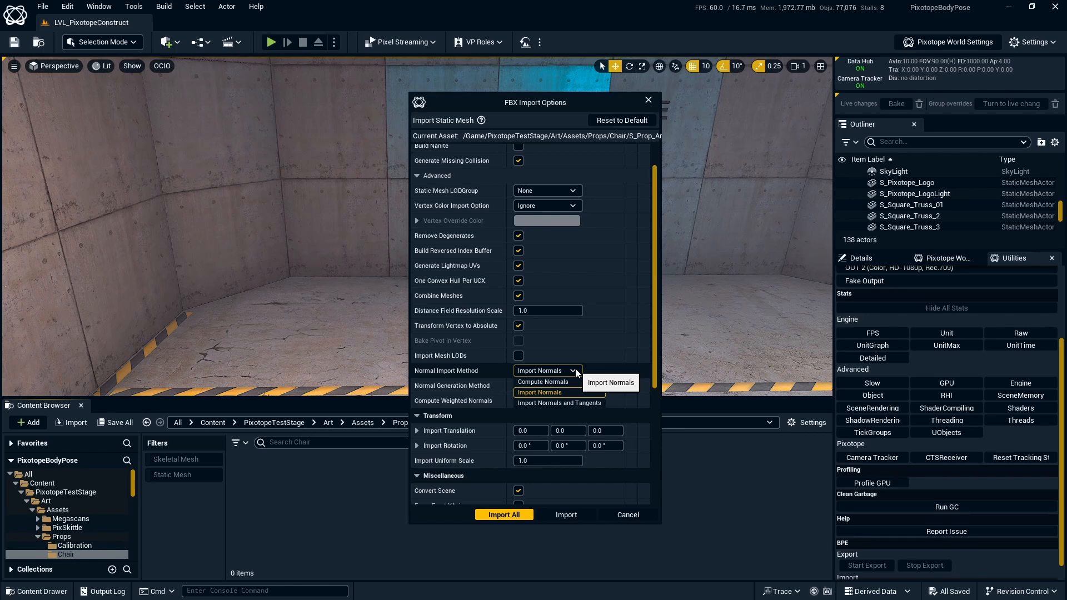
click(543, 382)
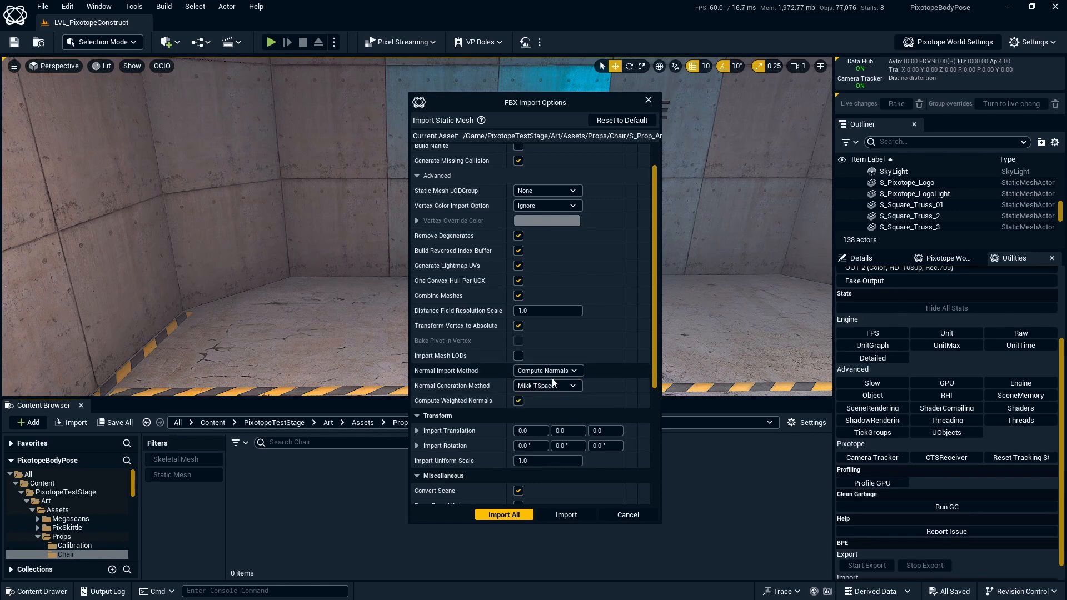
scroll(607, 365, down, 2)
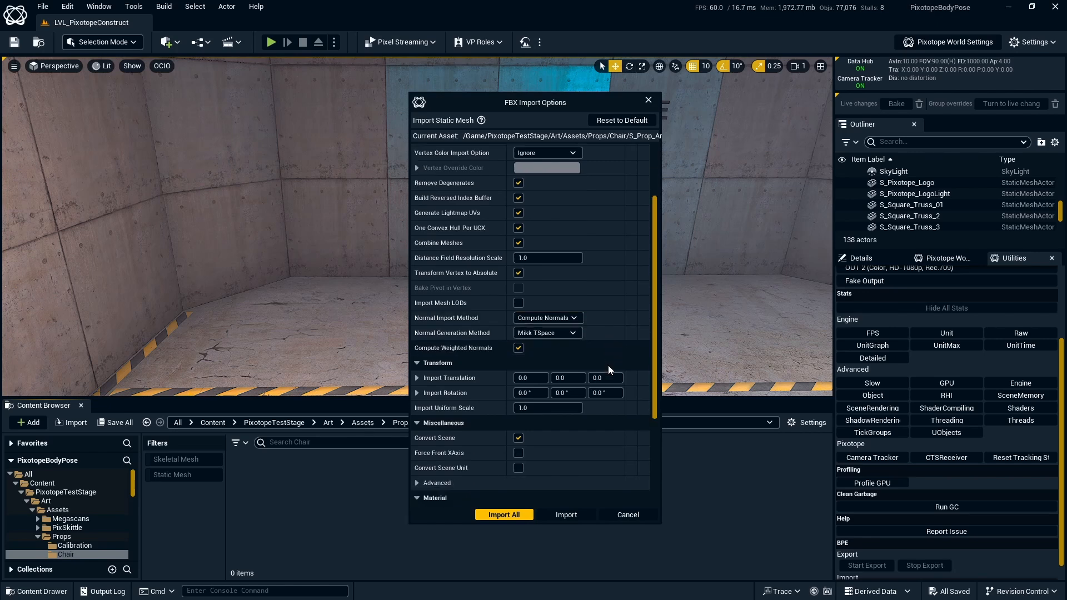
scroll(603, 328, down, 3)
scroll(603, 325, down, 6)
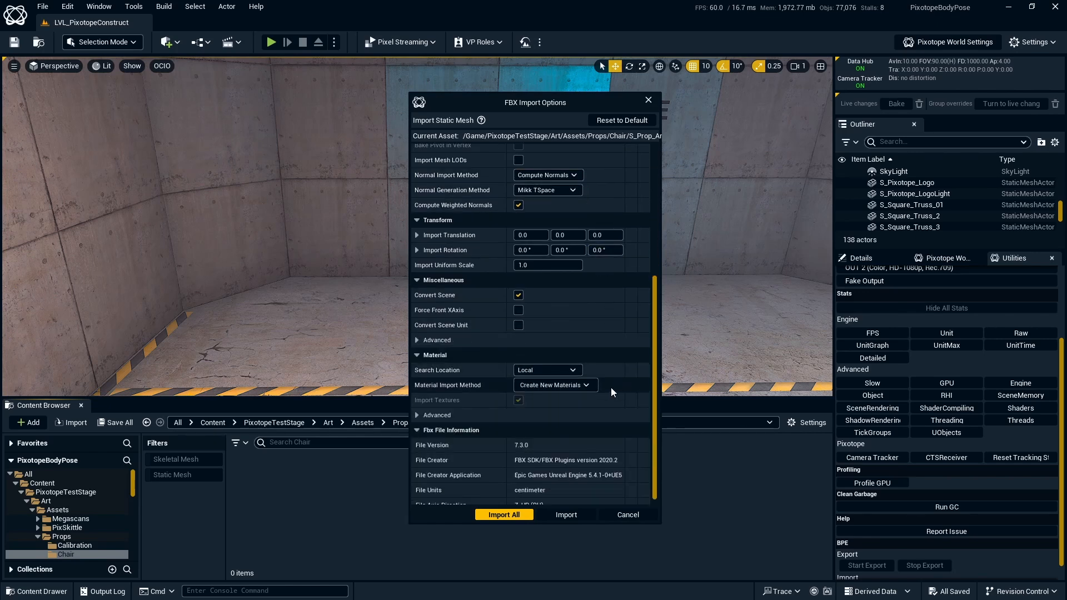
scroll(619, 381, down, 1)
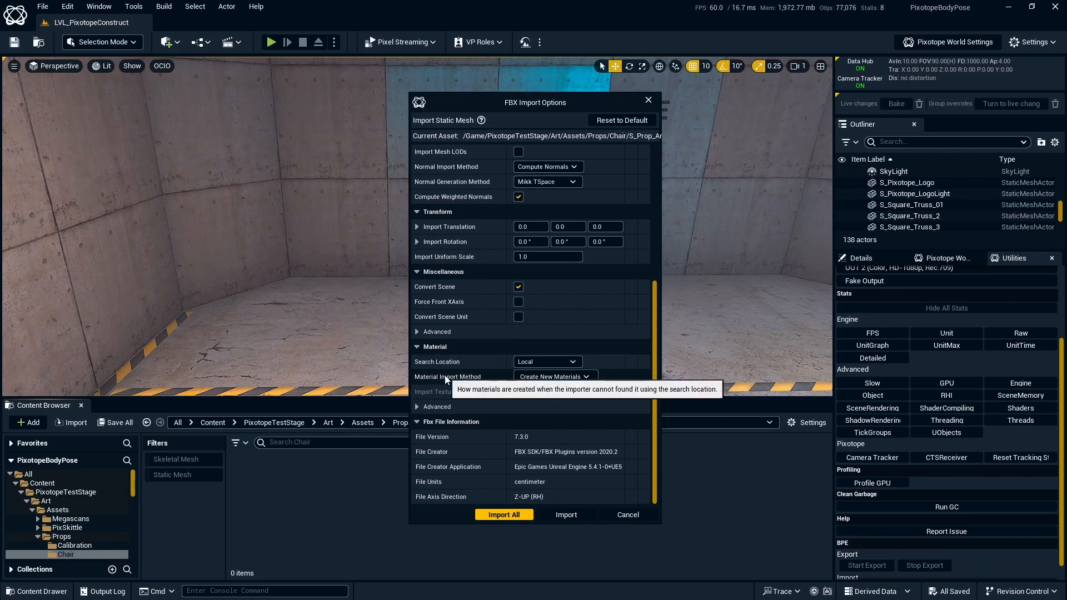
click(540, 380)
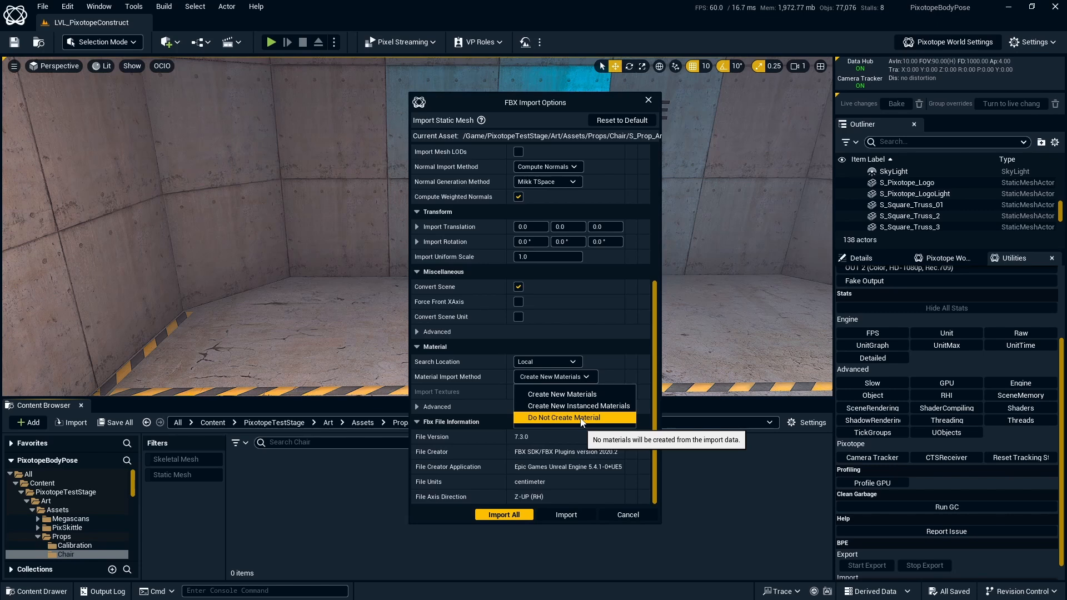
click(555, 380)
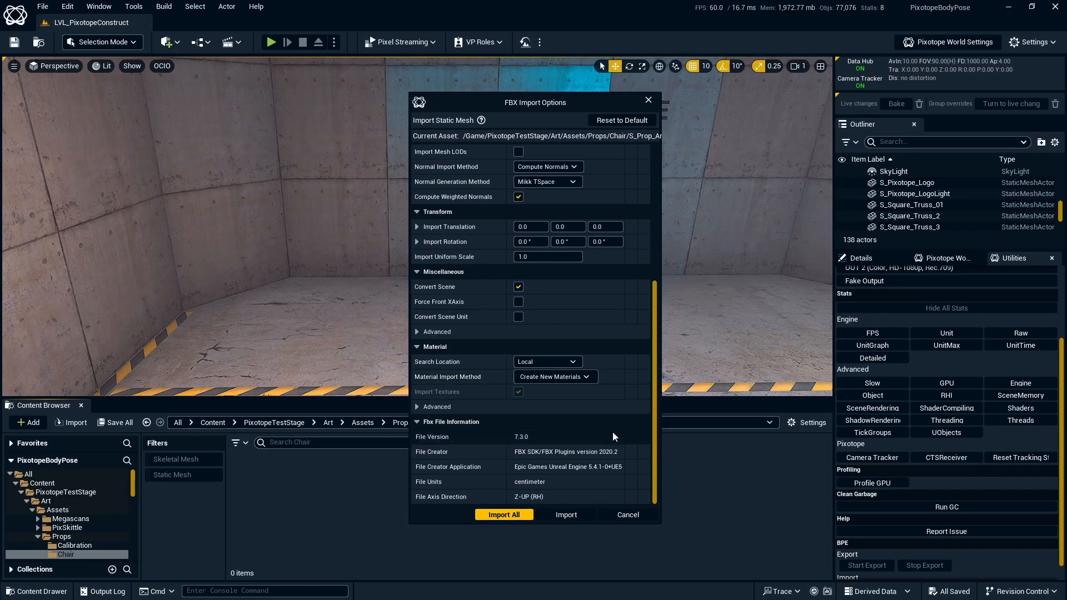
- Import the armchair, dismiss the Message Log, and select the new S_Prop_ArmChair mesh
click(578, 515)
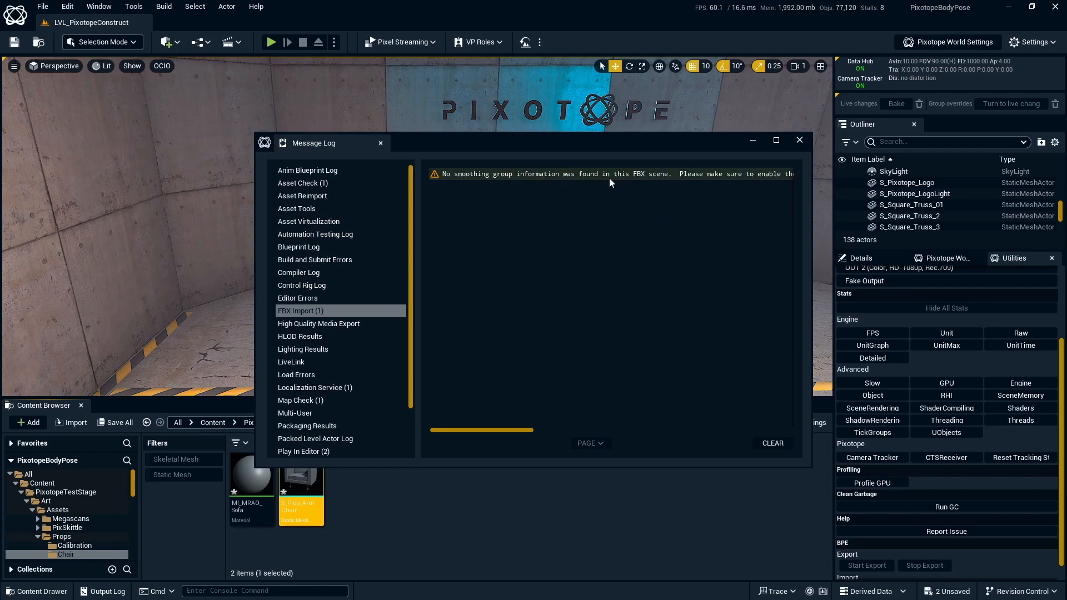
click(800, 140)
click(551, 502)
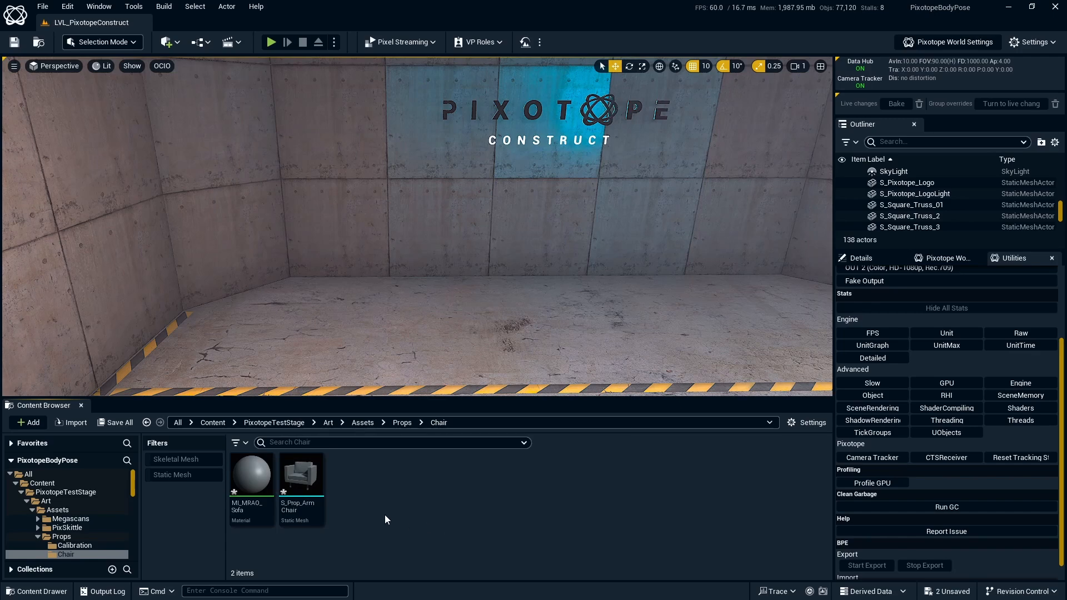
click(315, 481)
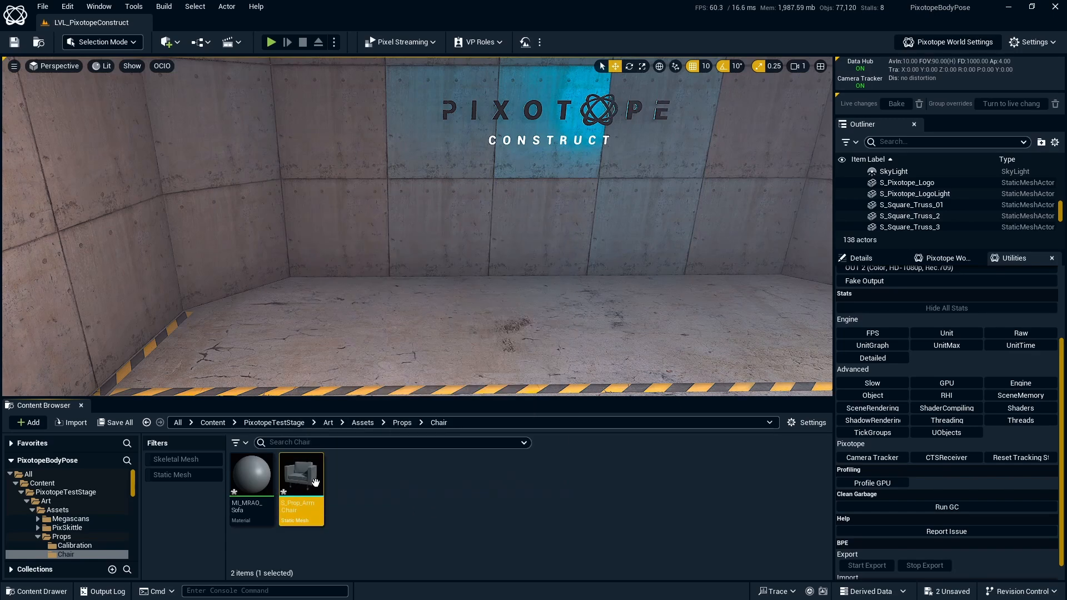
mouse_move(314, 482)
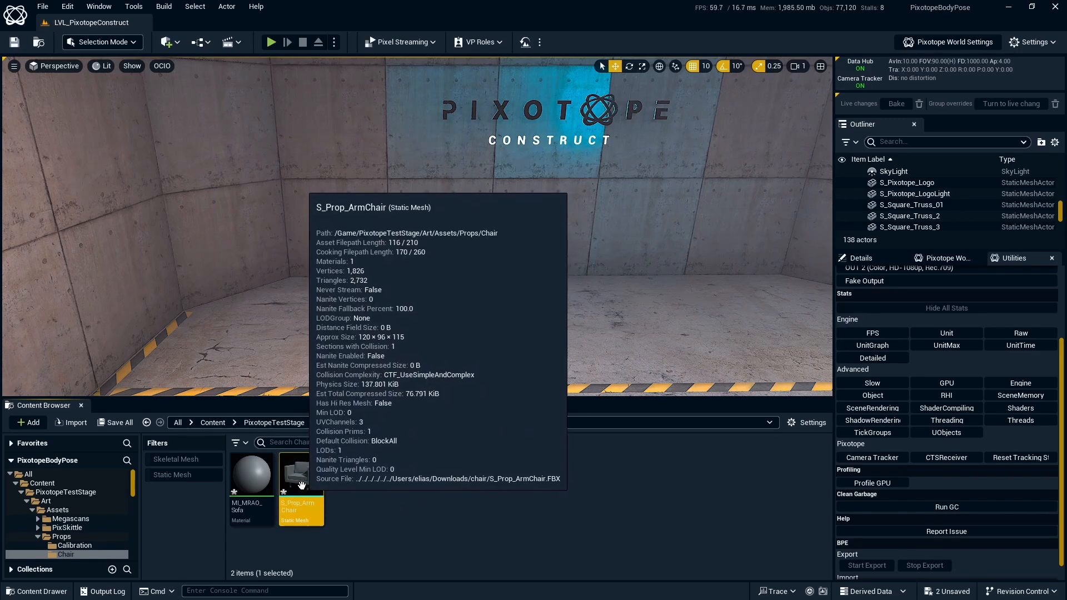
- Place S_Prop_ArmChair on the stage rotated about 70°, and move MI_MRAO_Sofa's Param node up-left
drag(302, 485, 483, 392)
key(e)
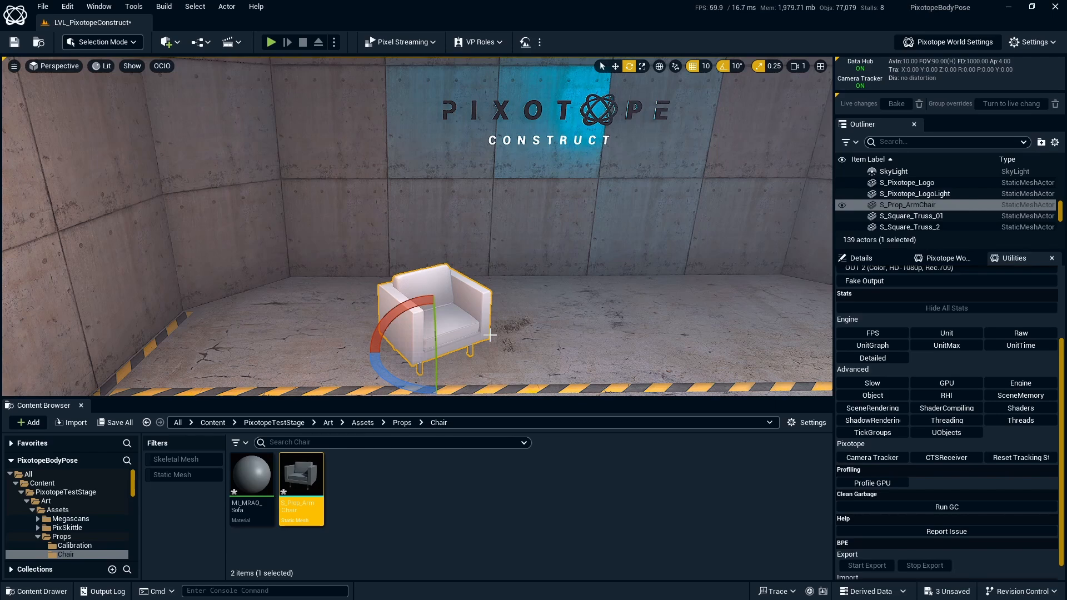
double_click(252, 477)
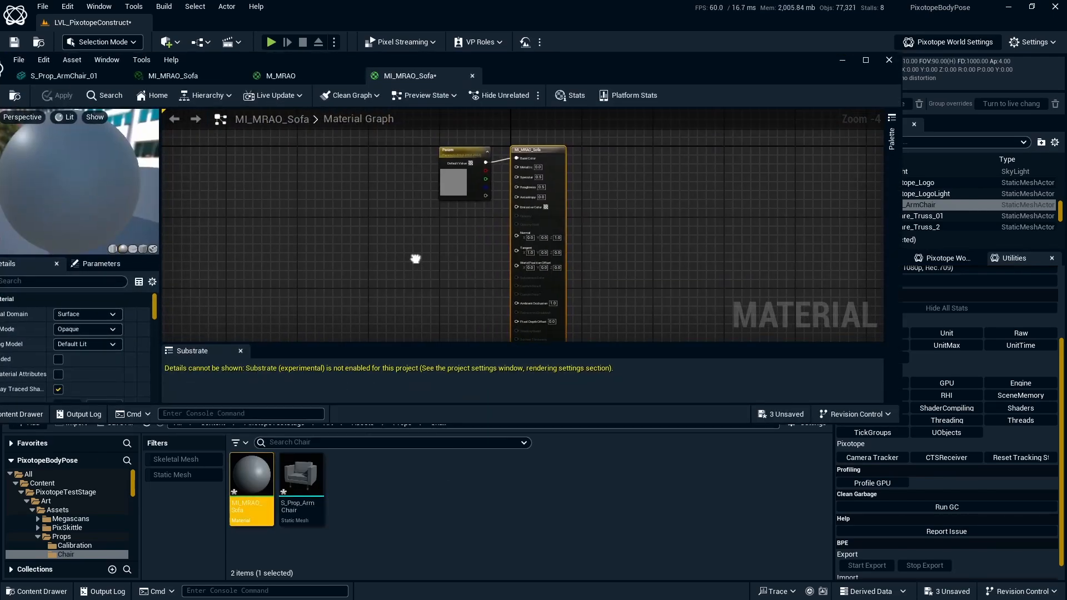
scroll(451, 242, up, 1)
right_drag(453, 241, 463, 282)
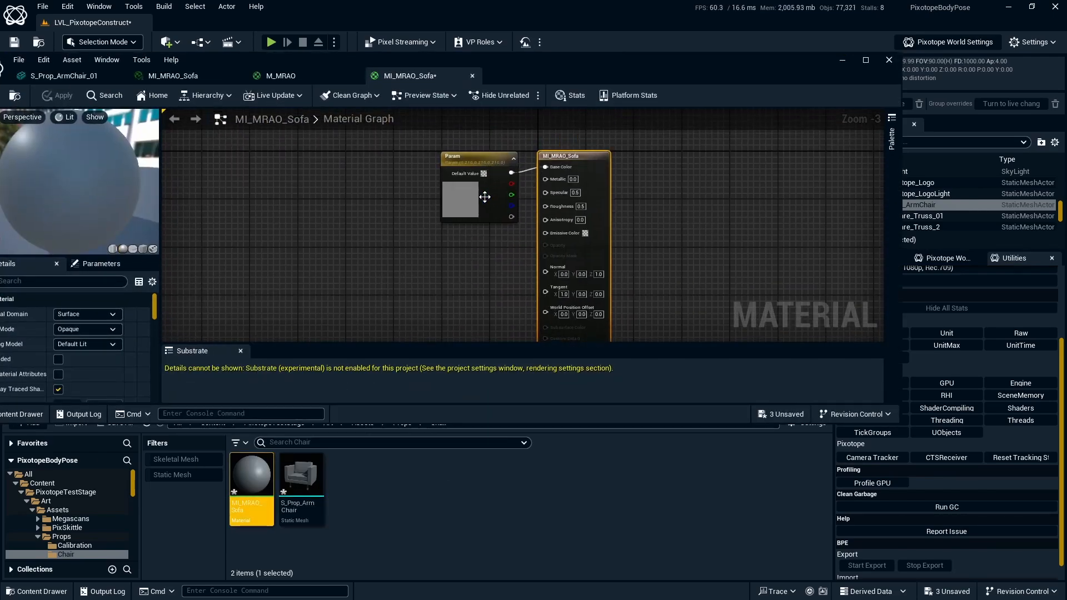
drag(485, 197, 438, 173)
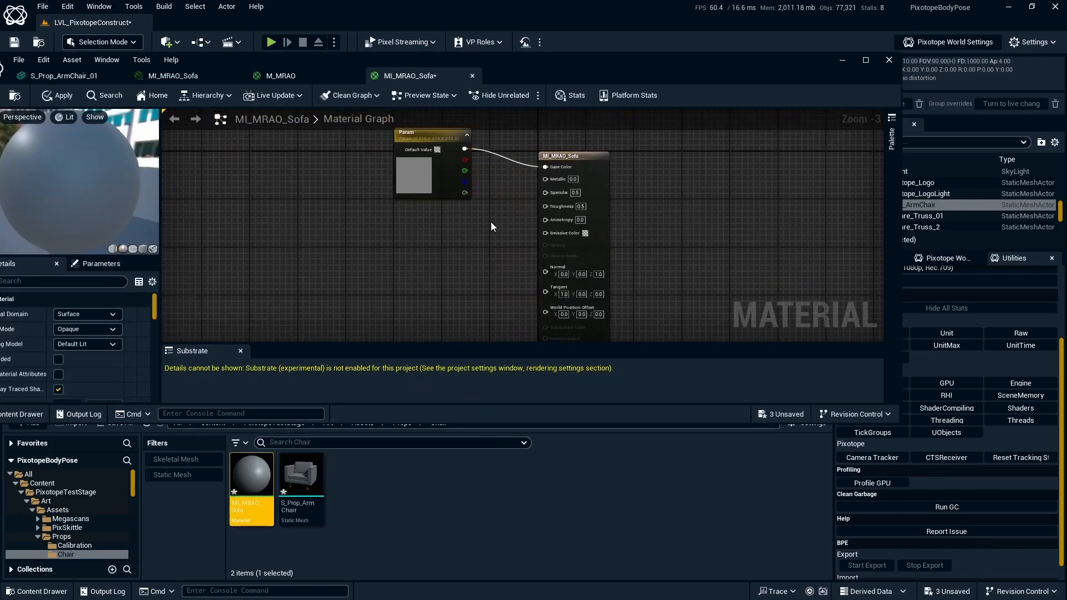
click(839, 60)
click(376, 498)
- Select T_Sofa_D, T_Sofa_MRAO and T_Sofa_N in Explorer and drag them into the Chair folder
click(599, 589)
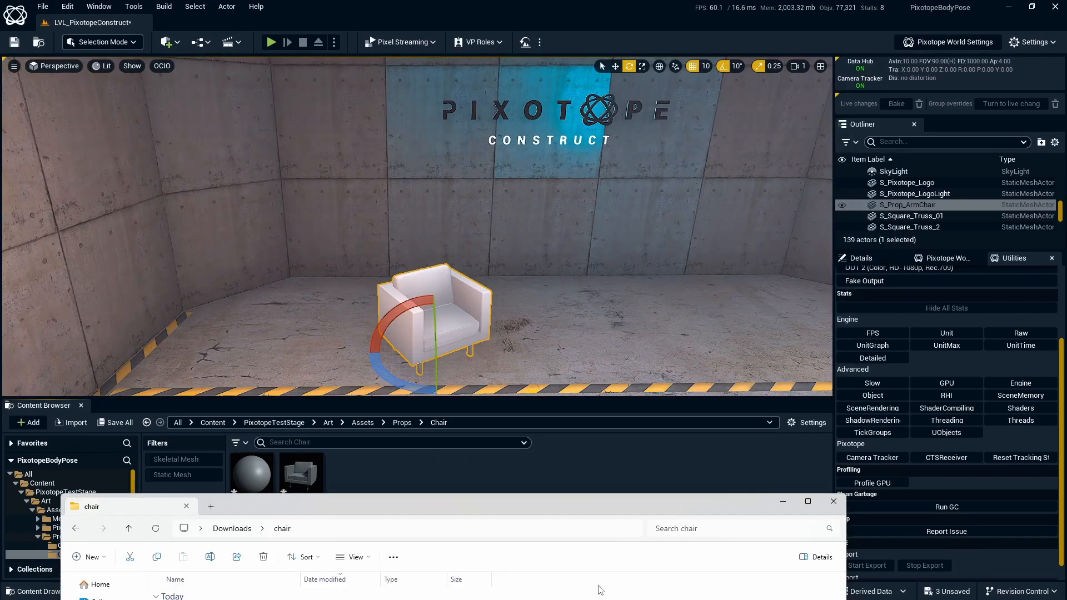
drag(534, 509, 675, 77)
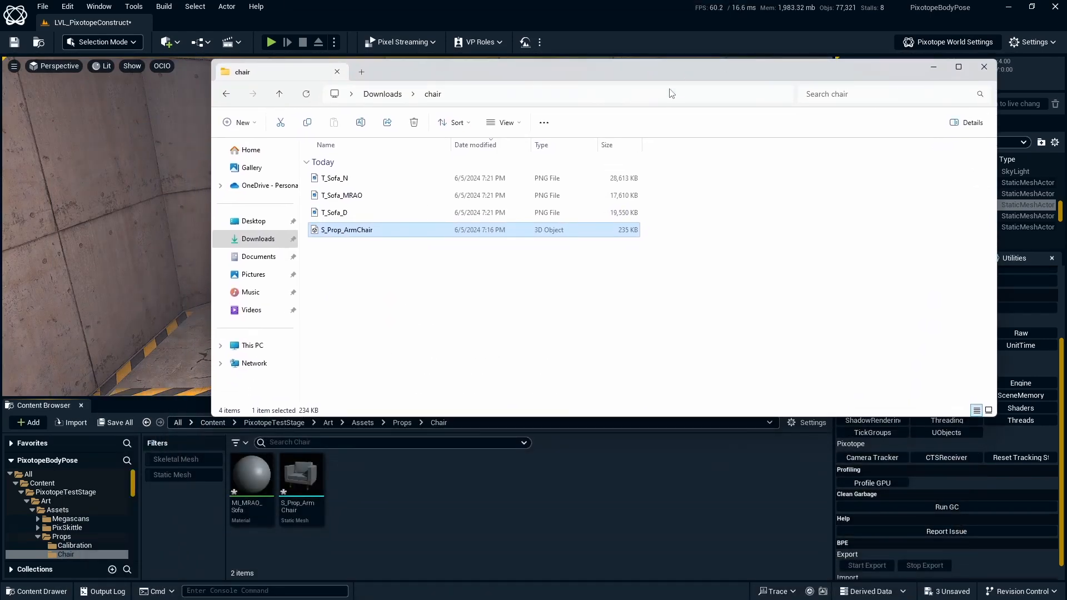
click(441, 183)
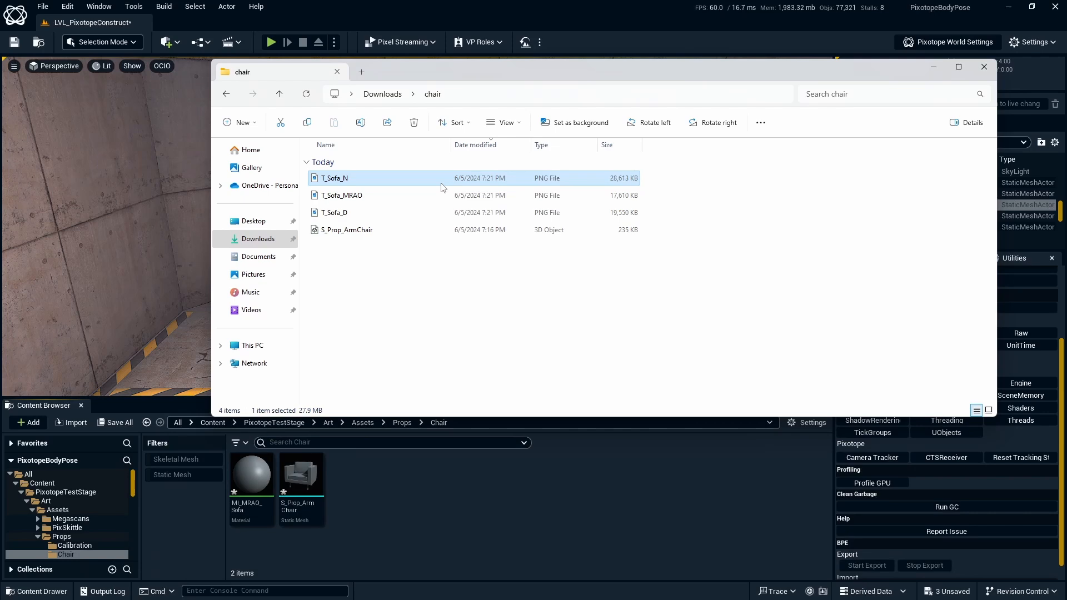
click(405, 198)
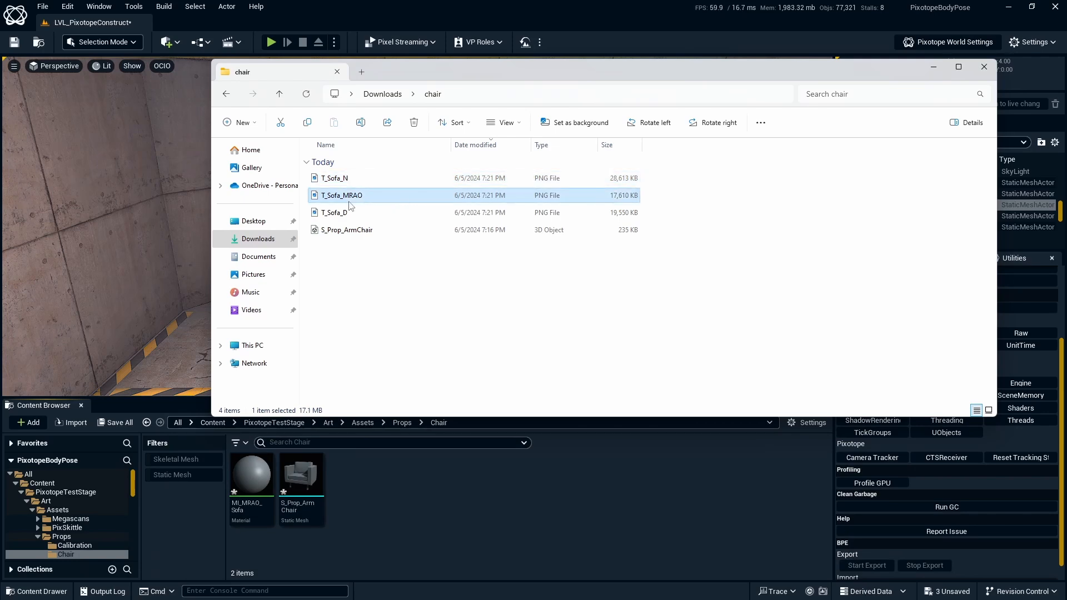
click(367, 214)
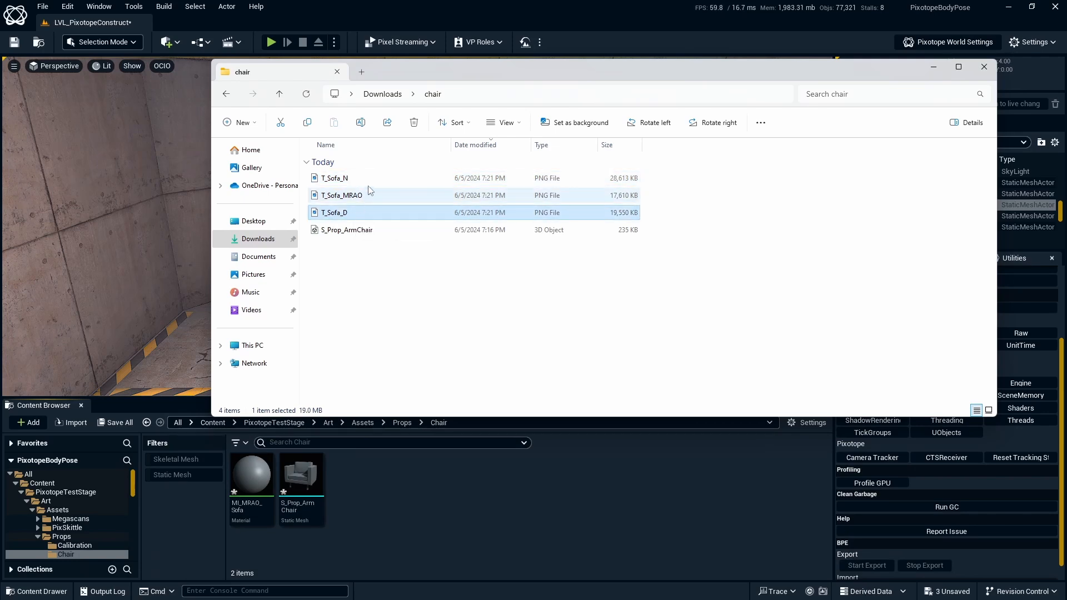
click(369, 177)
shift+click(362, 211)
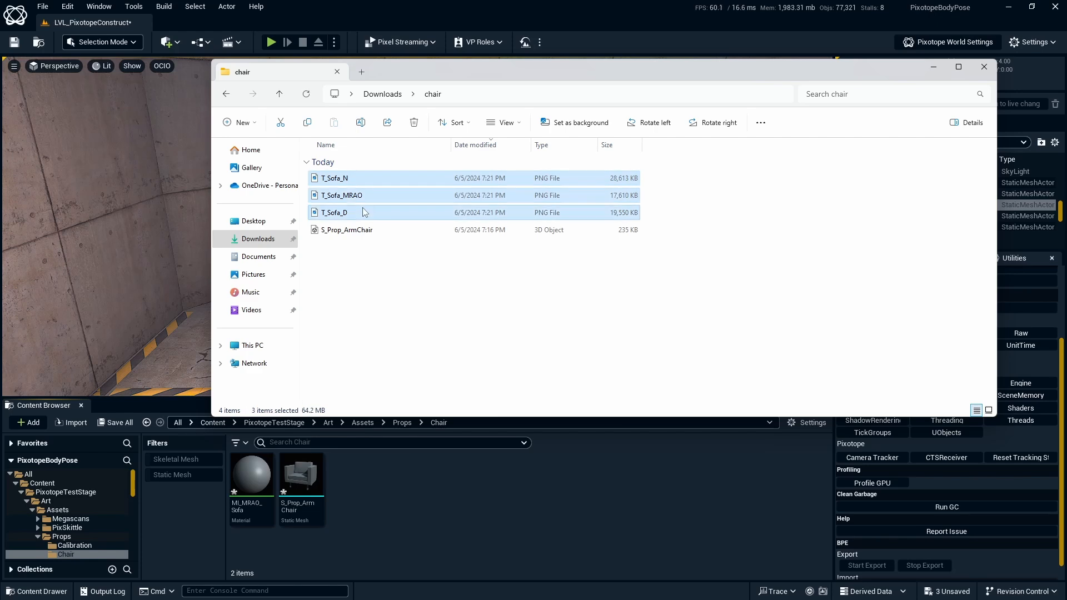
drag(362, 208, 428, 493)
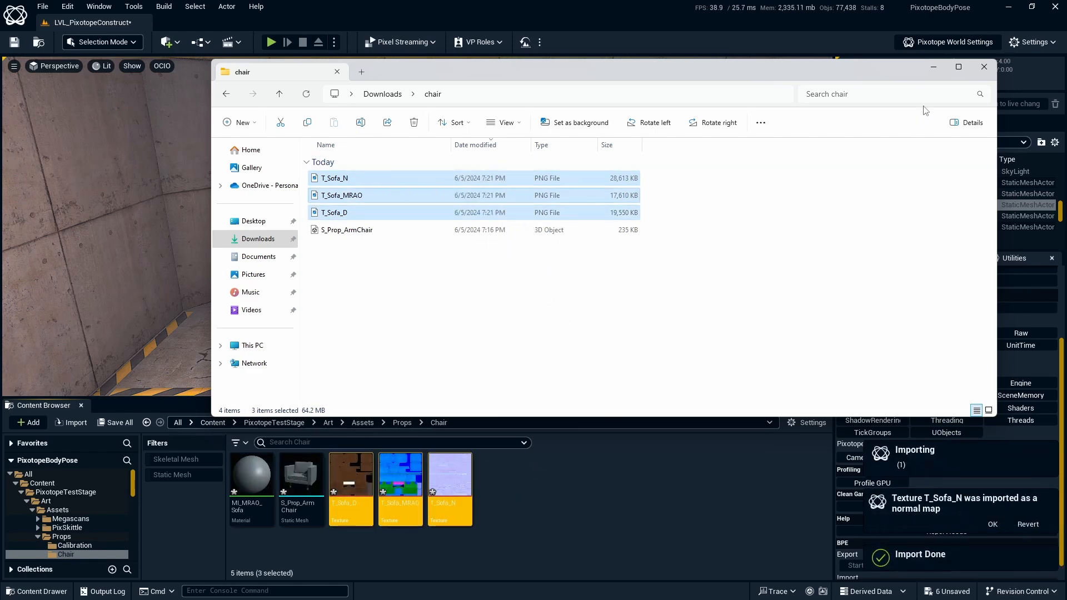
- Return to Pixotope and open MI_MRAO_Sofa in the Material Editor
click(932, 67)
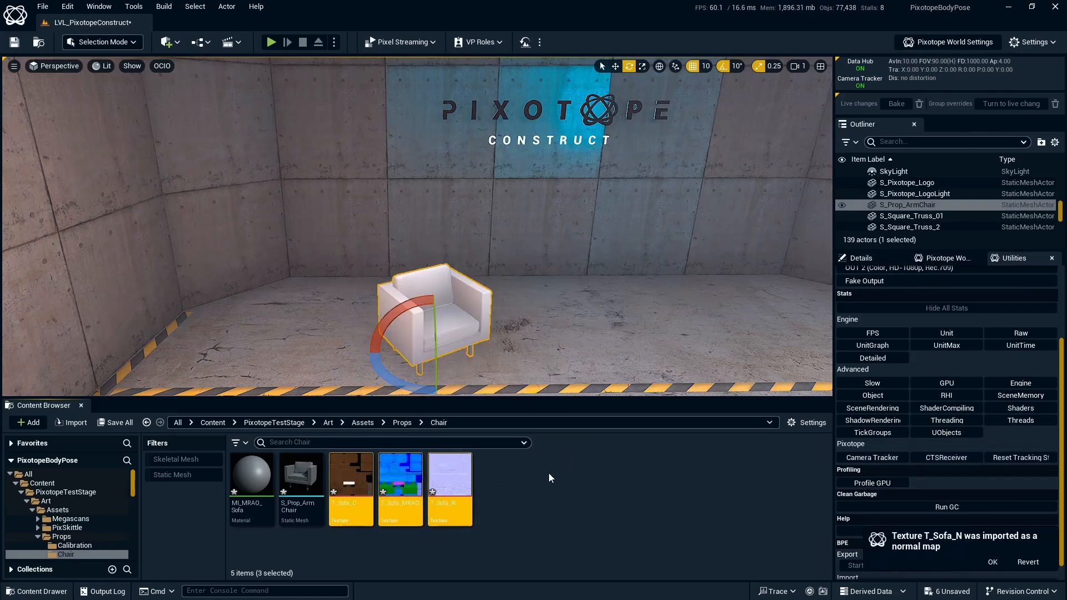
double_click(268, 481)
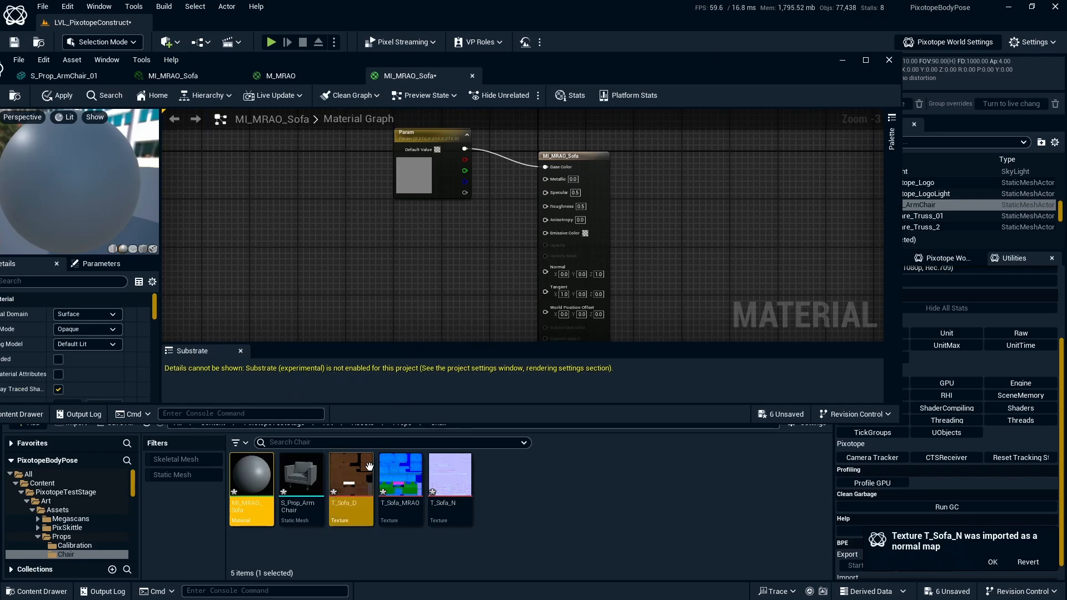
- Drop the three sofa textures into the material graph and spread out their Texture Sample nodes
click(369, 466)
shift+click(450, 478)
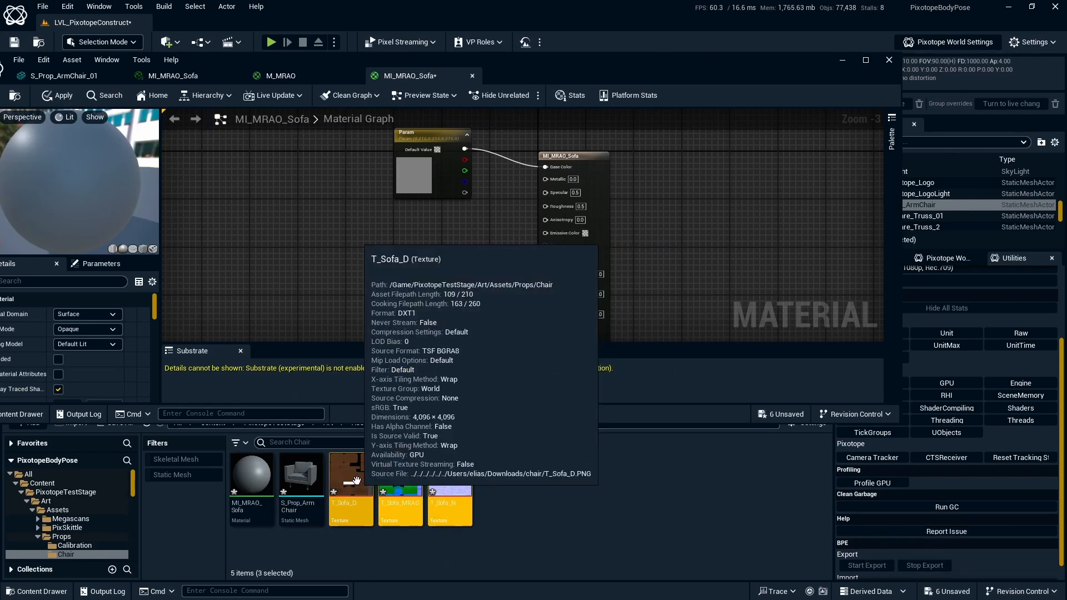
drag(355, 479, 336, 253)
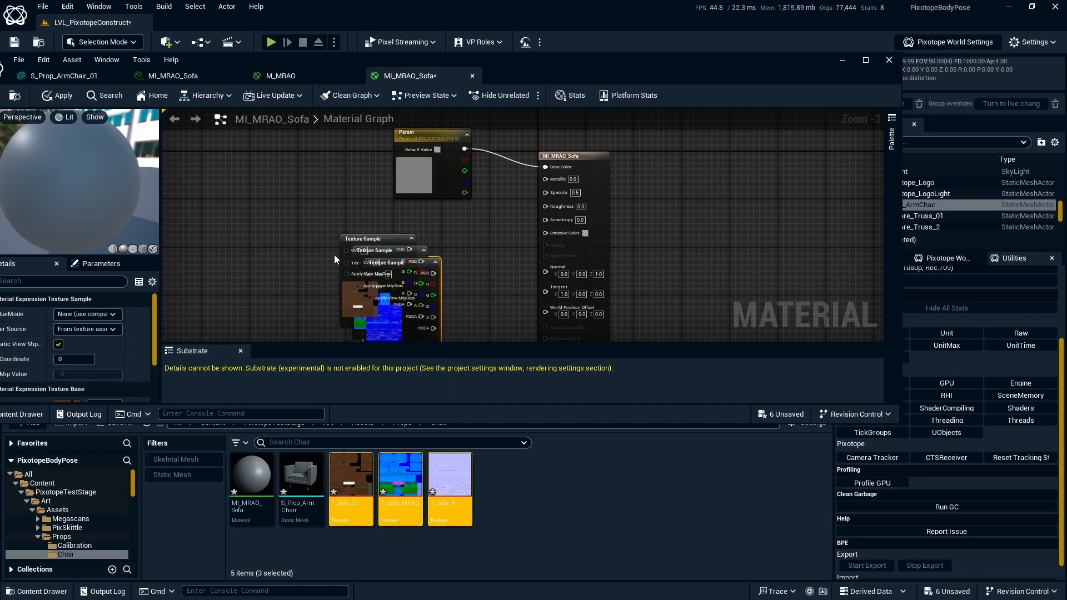
drag(343, 317, 306, 259)
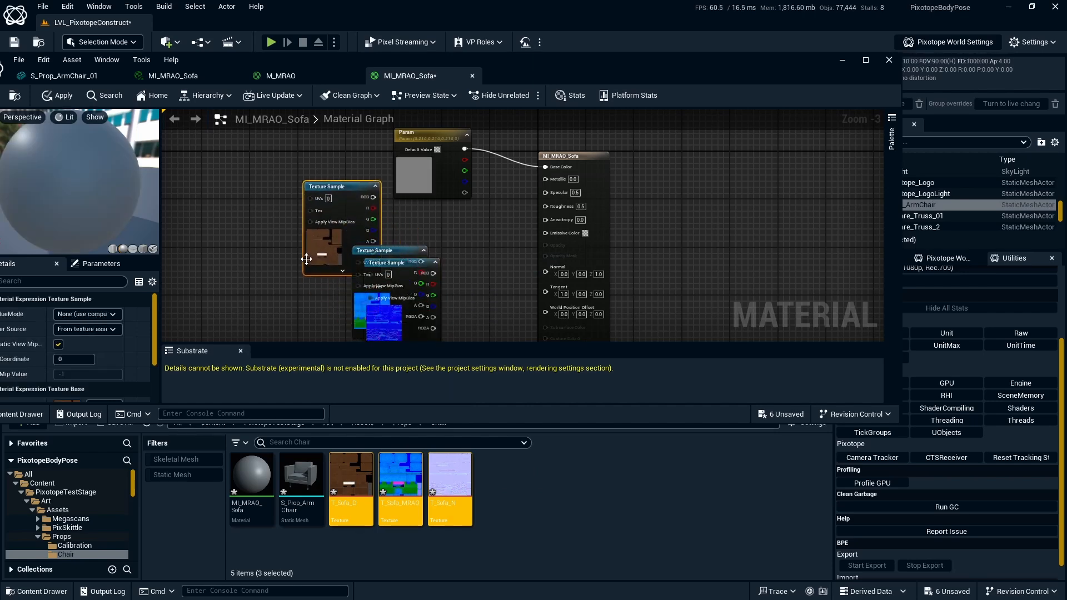
drag(359, 302, 304, 244)
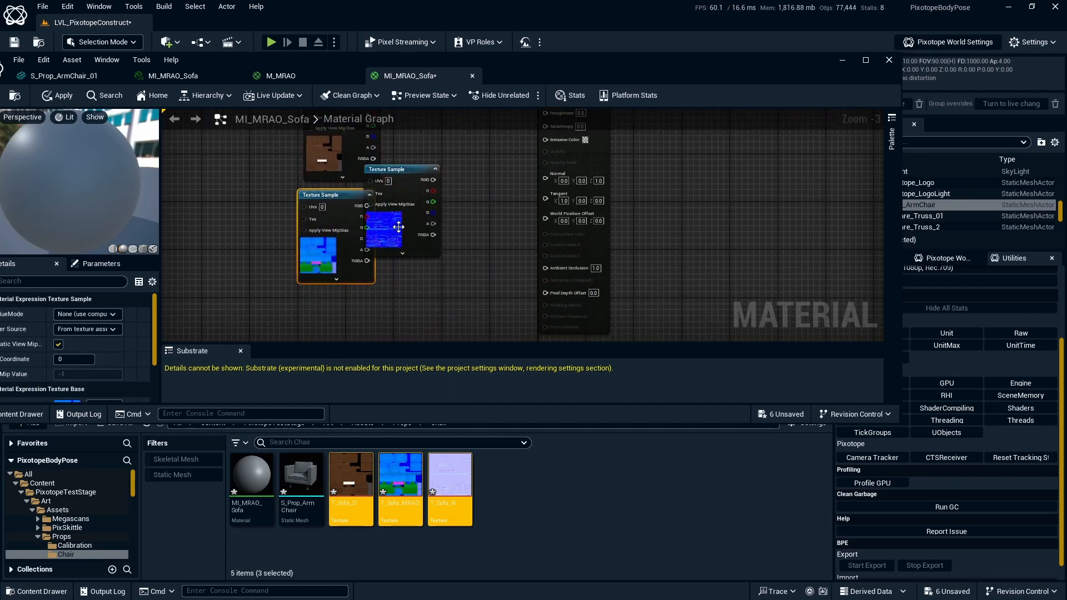
drag(398, 226, 325, 197)
right_drag(459, 145, 486, 287)
right_drag(491, 224, 519, 340)
- Delete the grey Param colour node and move the three texture nodes beside the material output
click(483, 179)
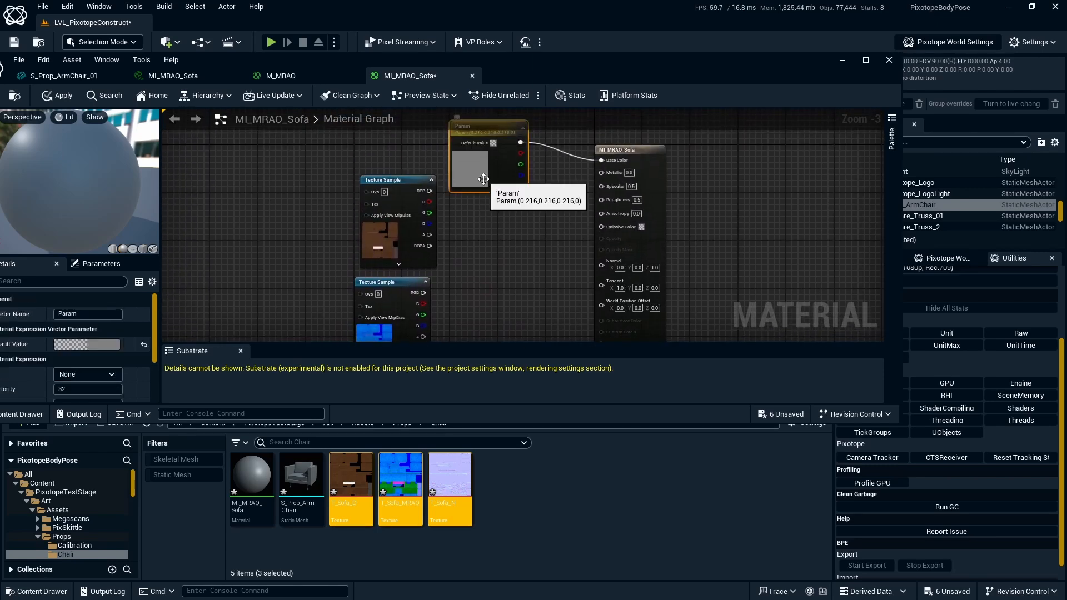
key(Delete)
right_drag(495, 275, 485, 238)
drag(335, 186, 425, 372)
right_drag(470, 145, 488, 243)
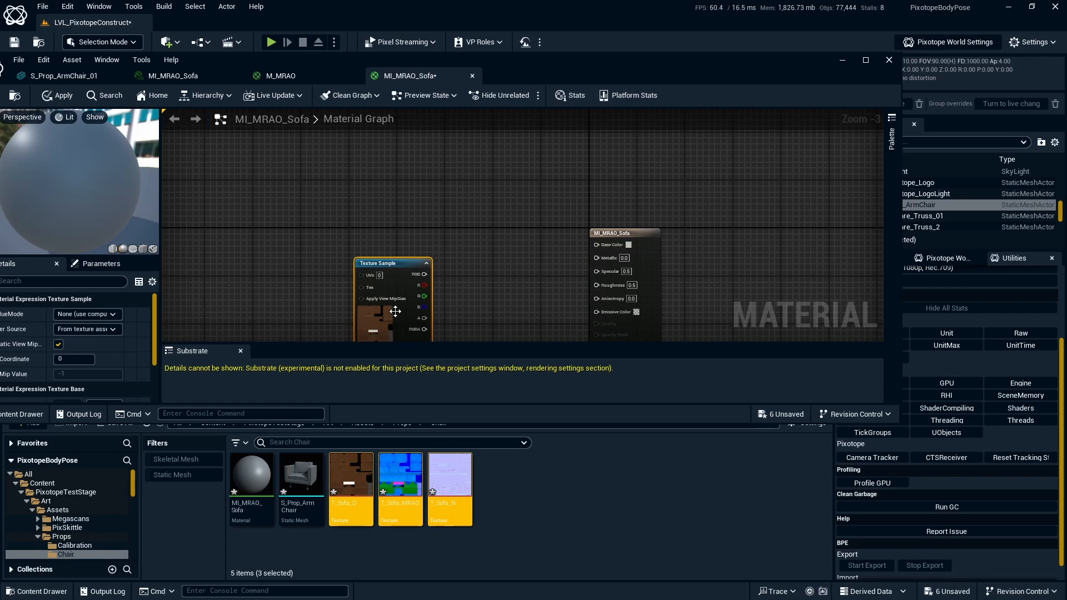
drag(395, 311, 497, 241)
click(558, 236)
right_drag(558, 236, 537, 161)
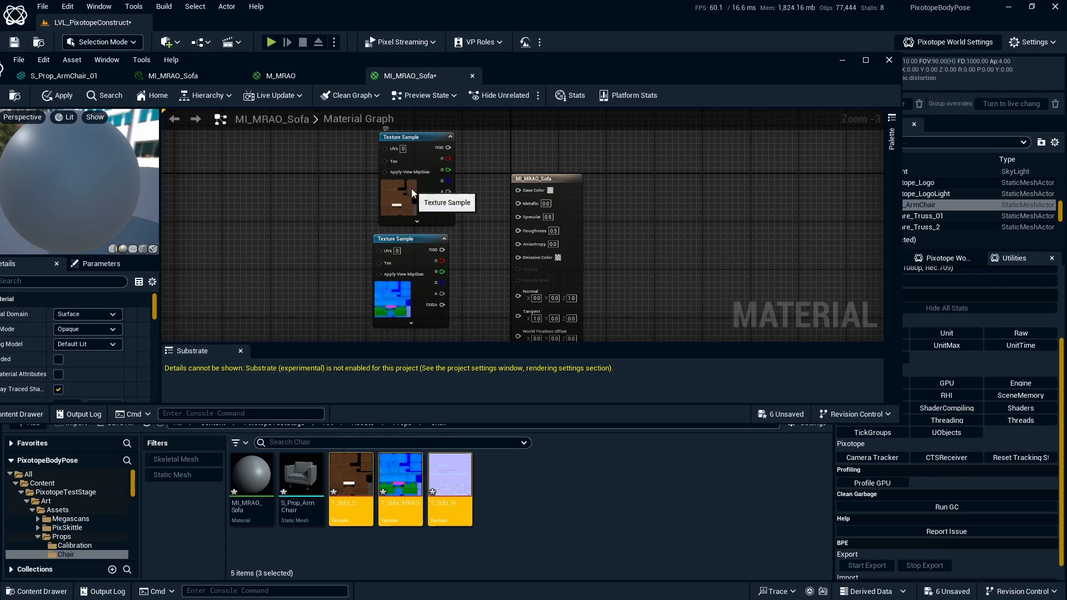
- Wire diffuse RGB to Base Color, and MRAO red to Metallic and green to Roughness
click(441, 152)
drag(442, 148, 522, 189)
right_drag(503, 265, 482, 212)
click(376, 242)
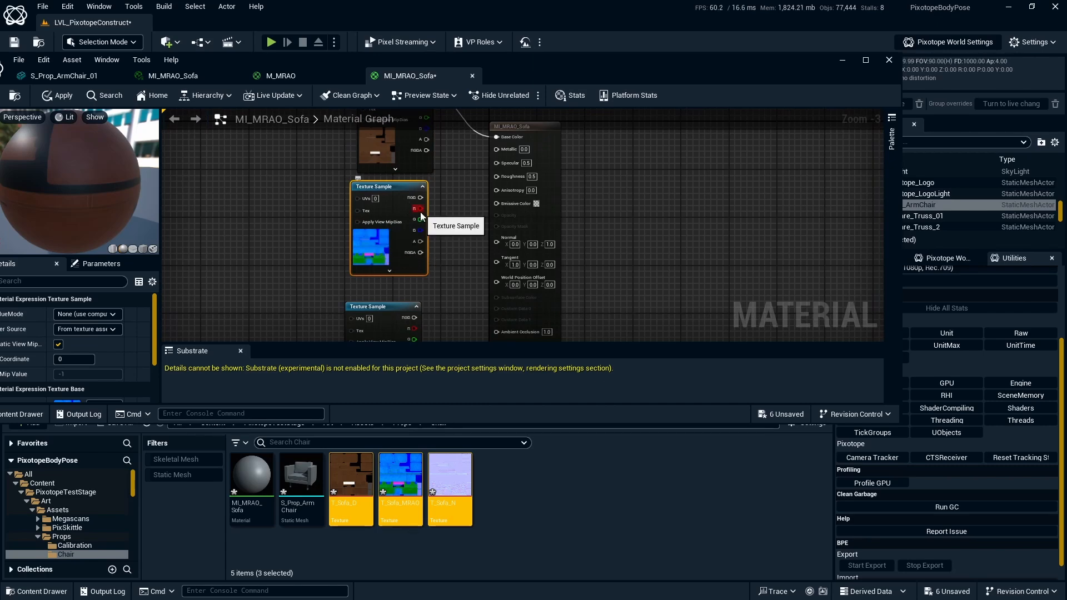
drag(419, 209, 497, 149)
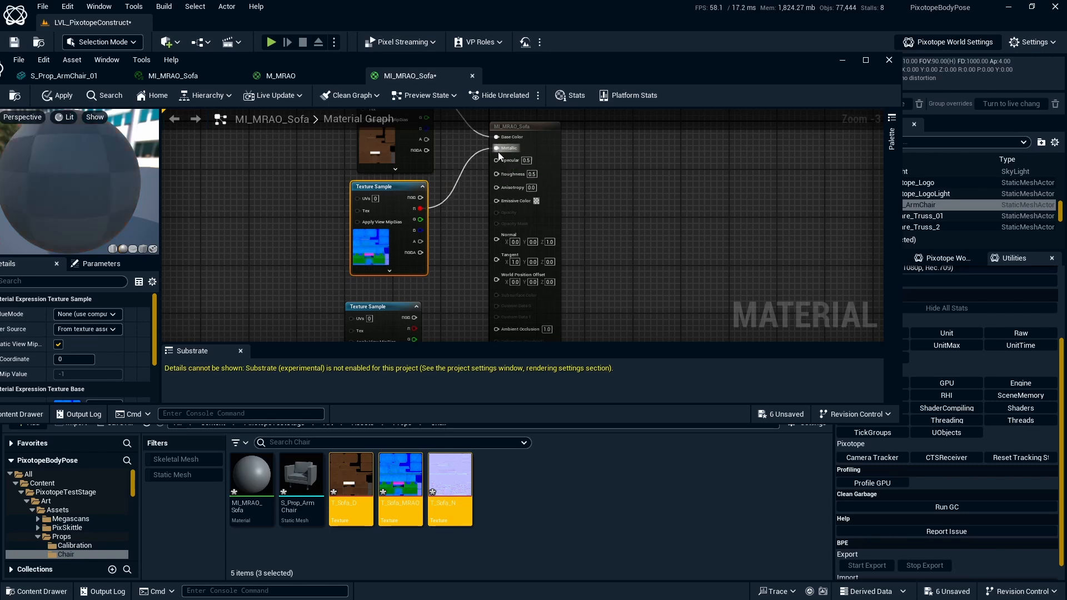
drag(423, 221, 498, 178)
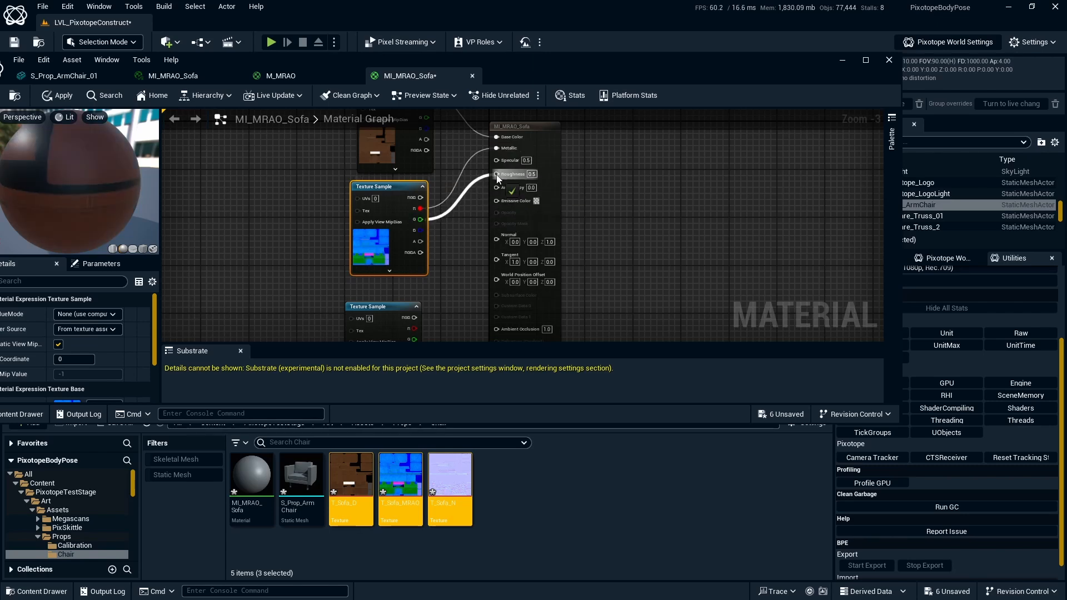
- Wire MRAO blue to Ambient Occlusion and the normal-map RGB to Normal
right_drag(465, 241, 411, 195)
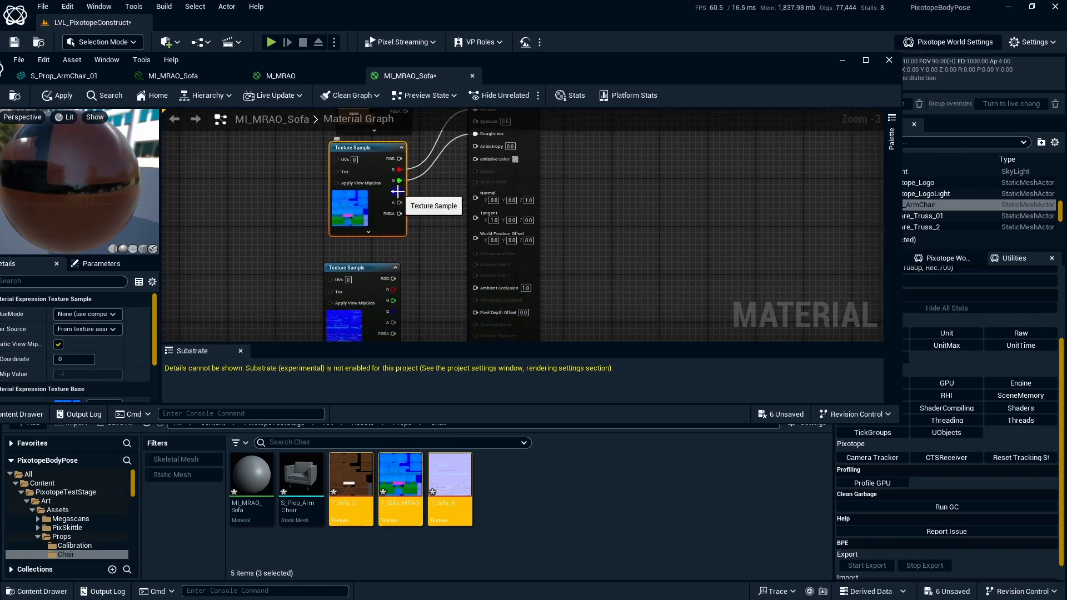
drag(397, 192, 485, 289)
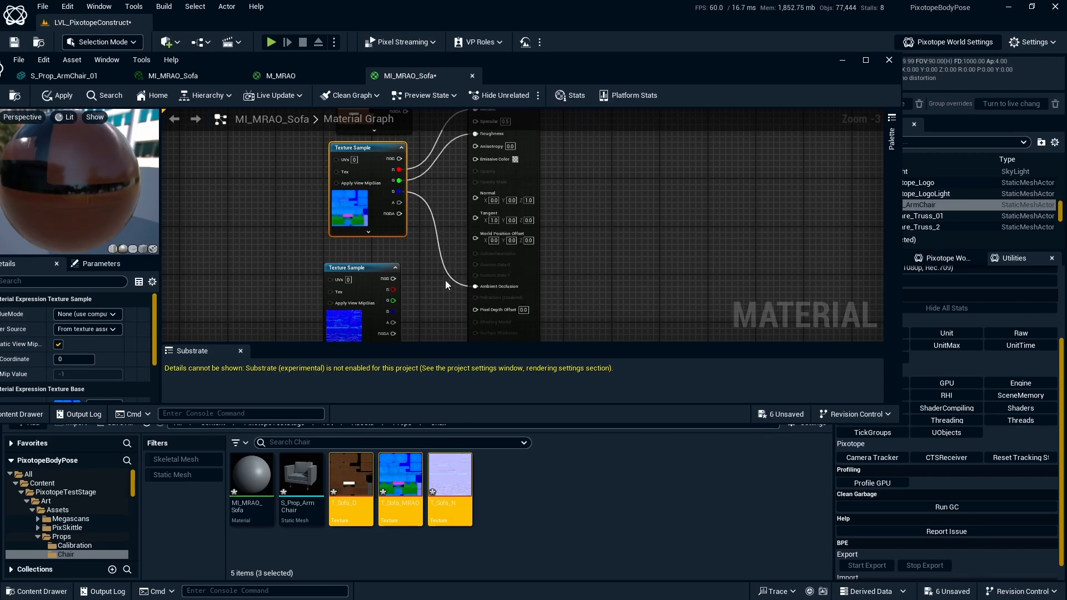
right_drag(438, 257, 388, 263)
click(361, 253)
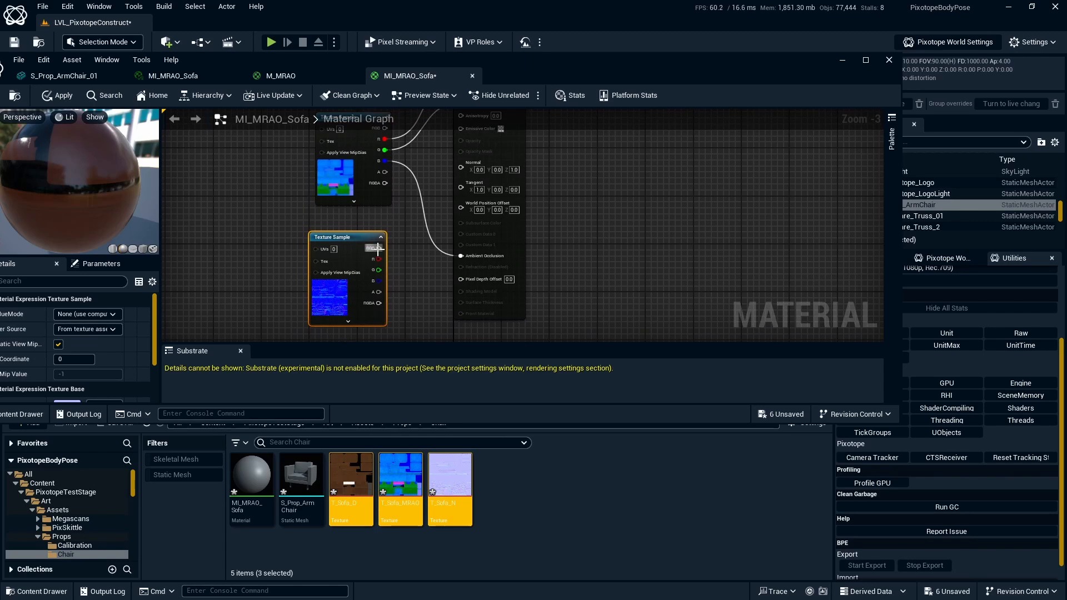
drag(378, 249, 460, 171)
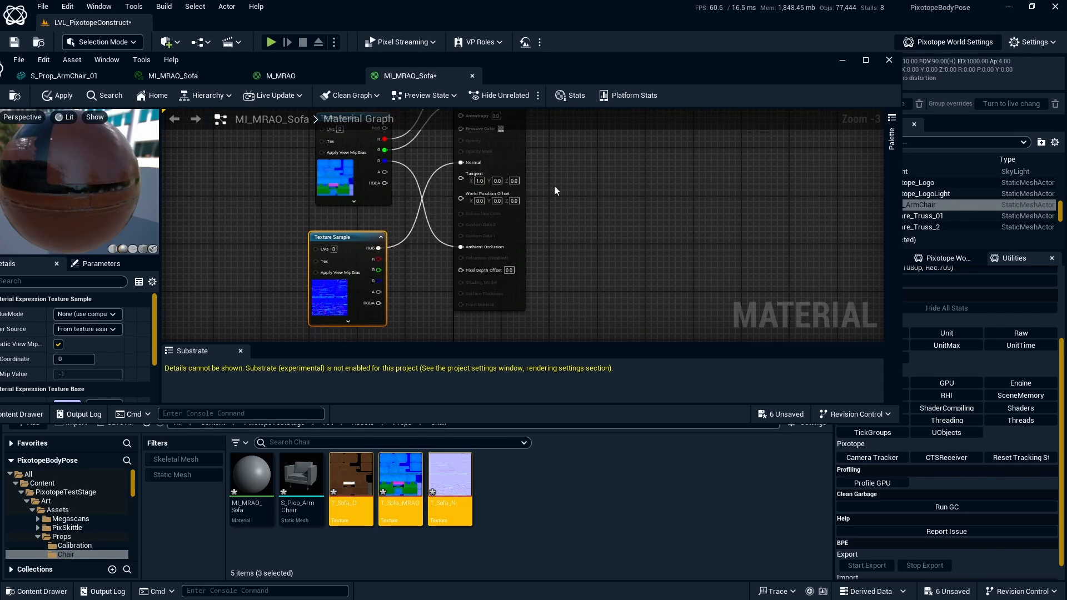
right_drag(554, 186, 595, 199)
scroll(601, 219, down, 1)
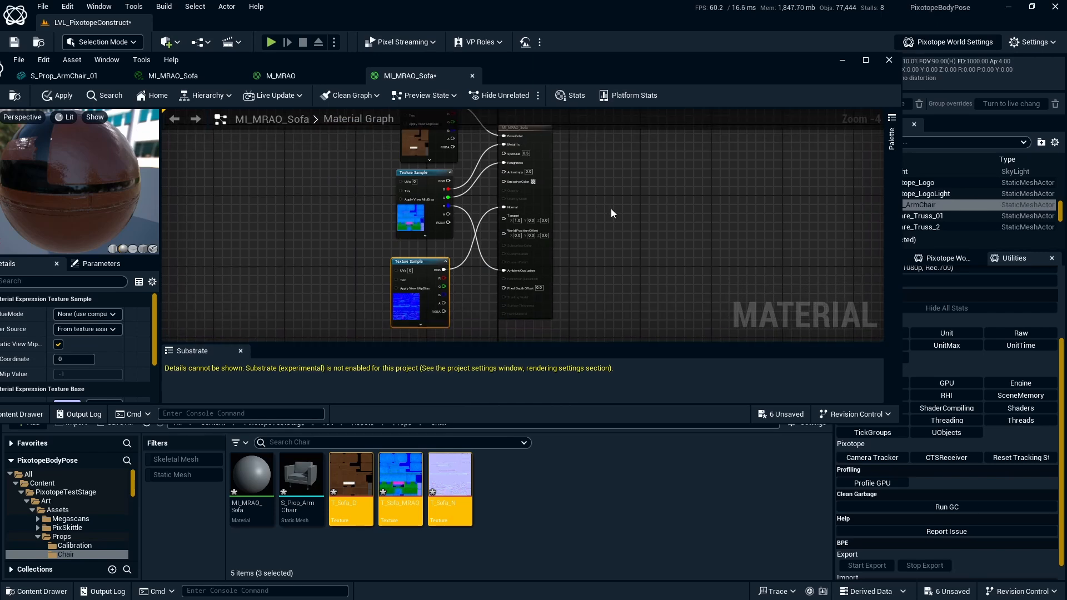
- Apply the MI_MRAO_Sofa changes and frame the now orange-leather armchair in the viewport
click(66, 101)
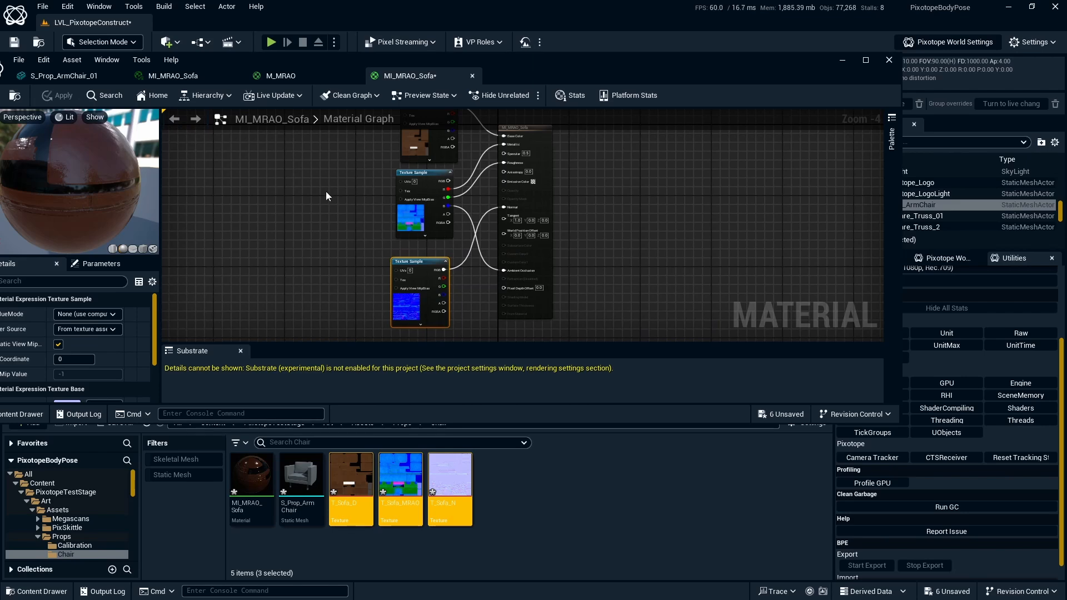
click(844, 60)
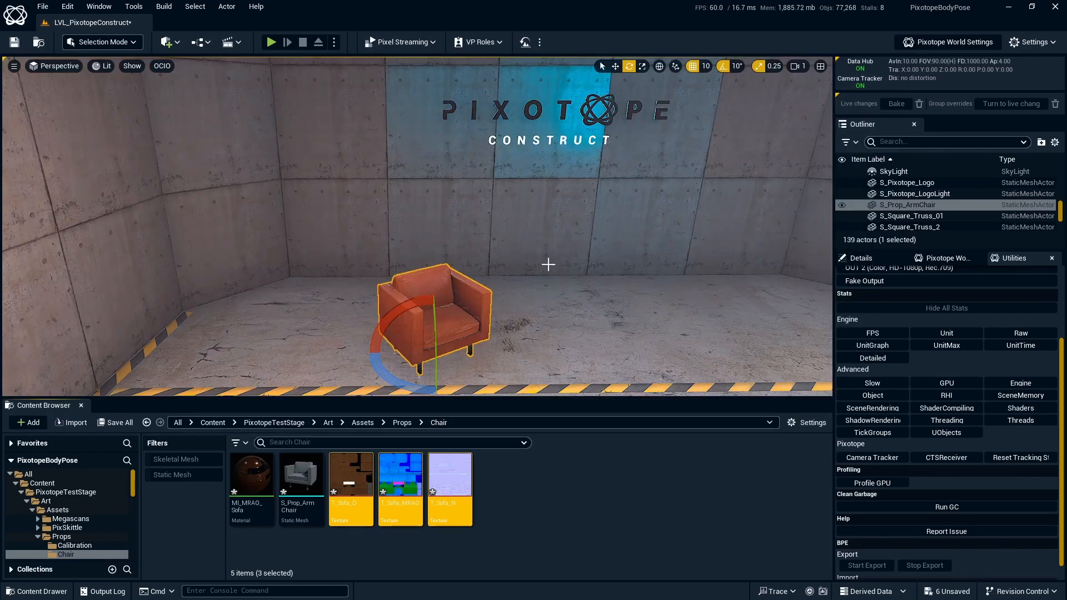
scroll(498, 267, up, 6)
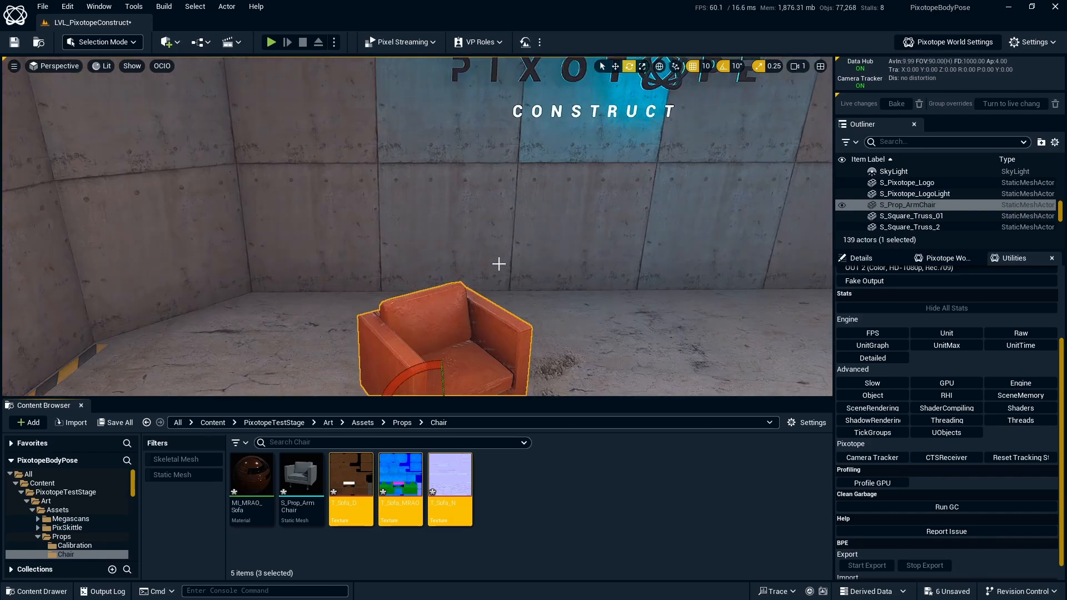
key(f)
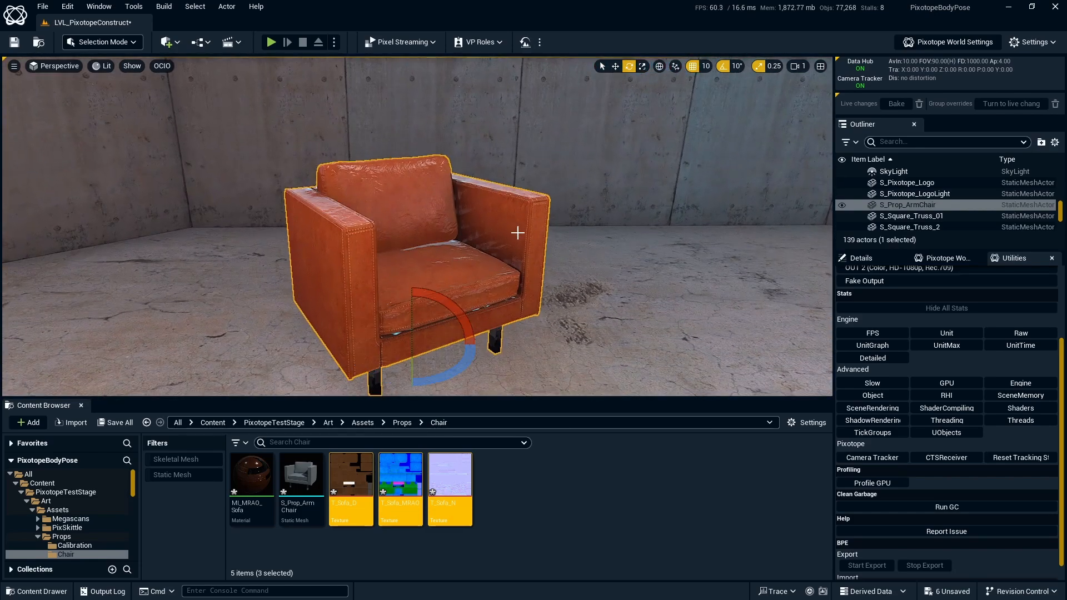